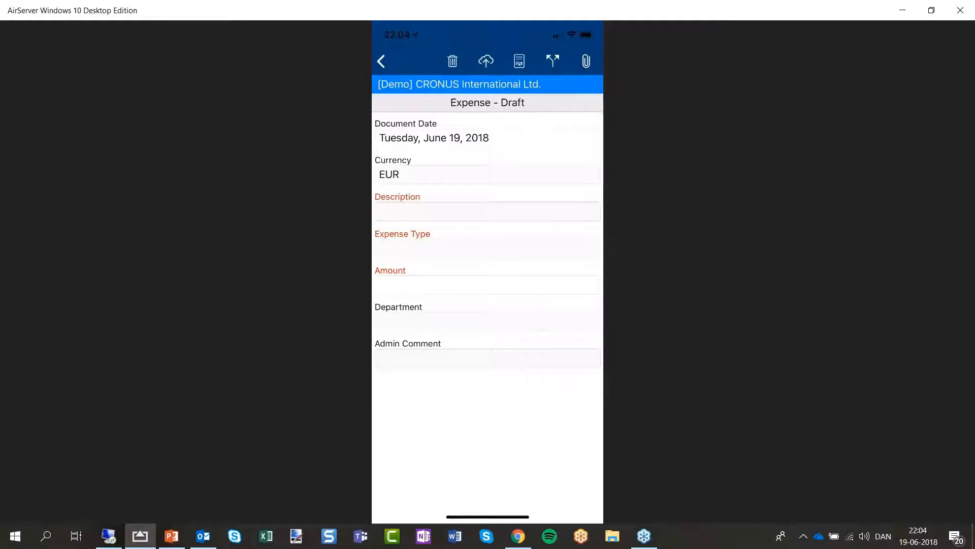
Describe the draft expense as Hotel with expense type ACCOMMODATION.
click(487, 212)
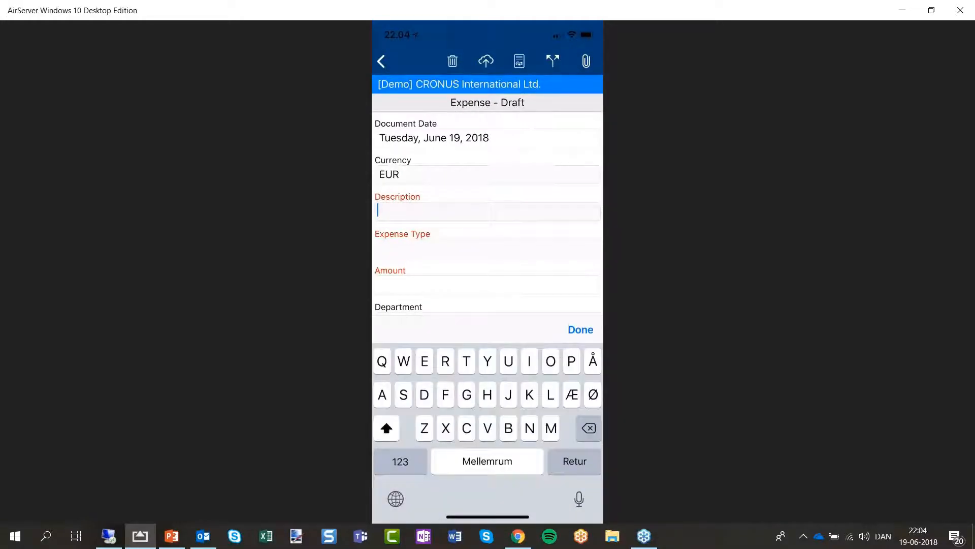
text(Æ)
key(BackSpace)
text(Ho)
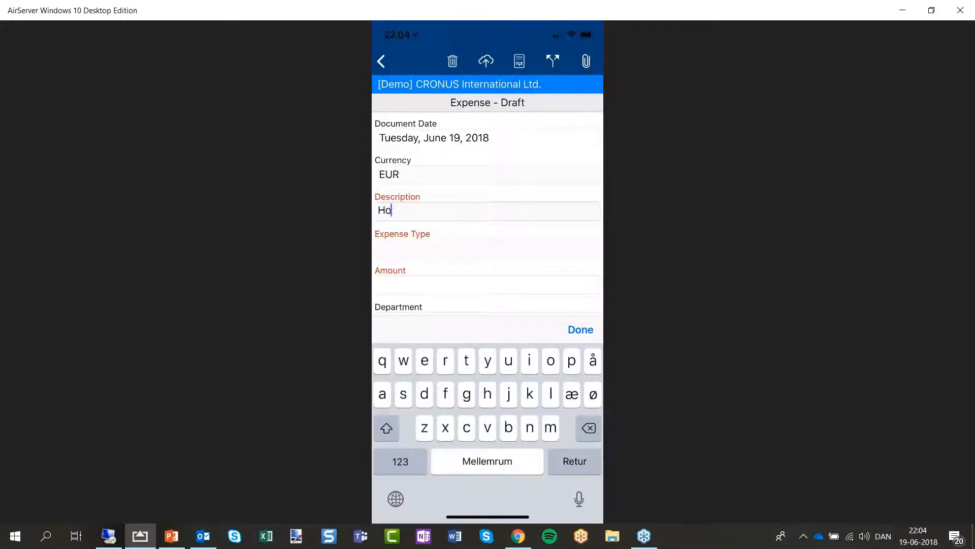
text(tel)
click(486, 248)
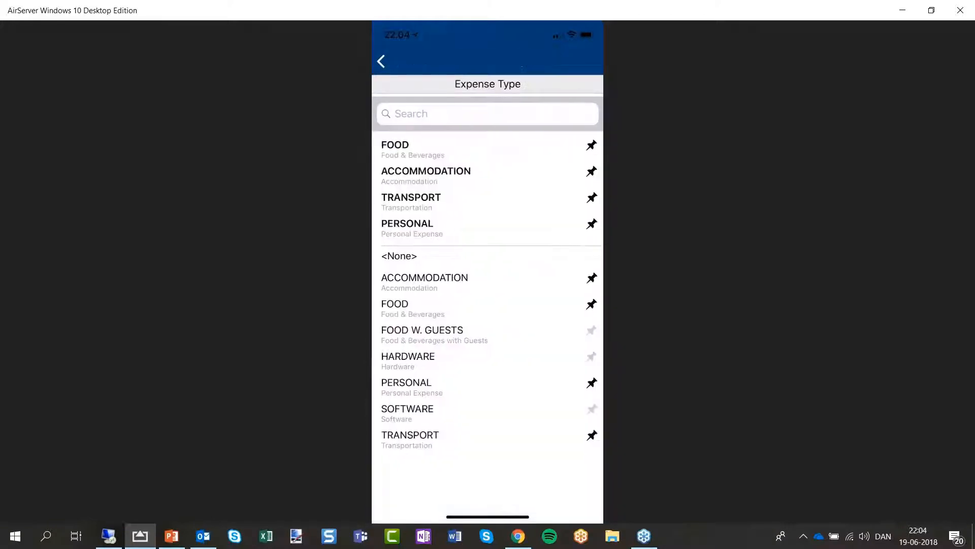
click(457, 175)
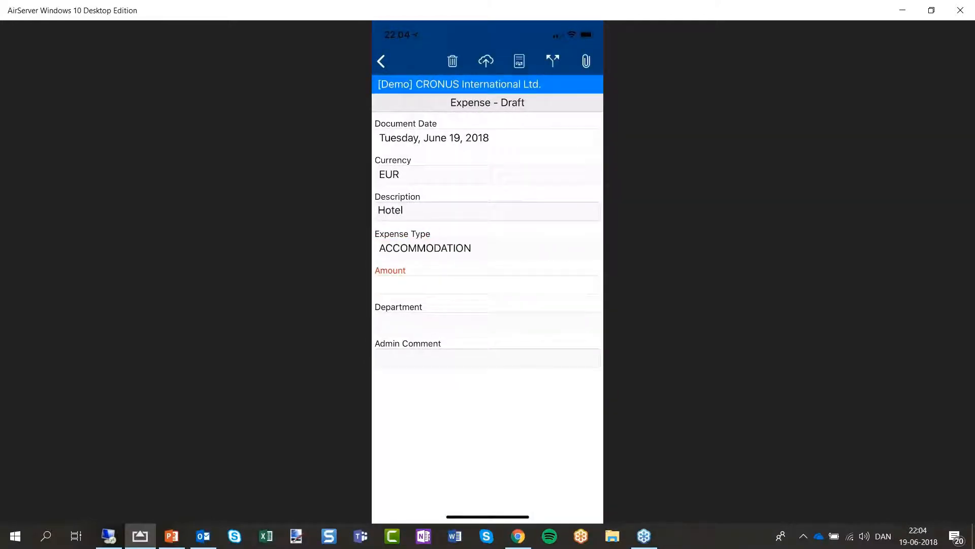
Enter 163,39 as the amount and bring up the camera for the receipt.
click(487, 285)
text(1)
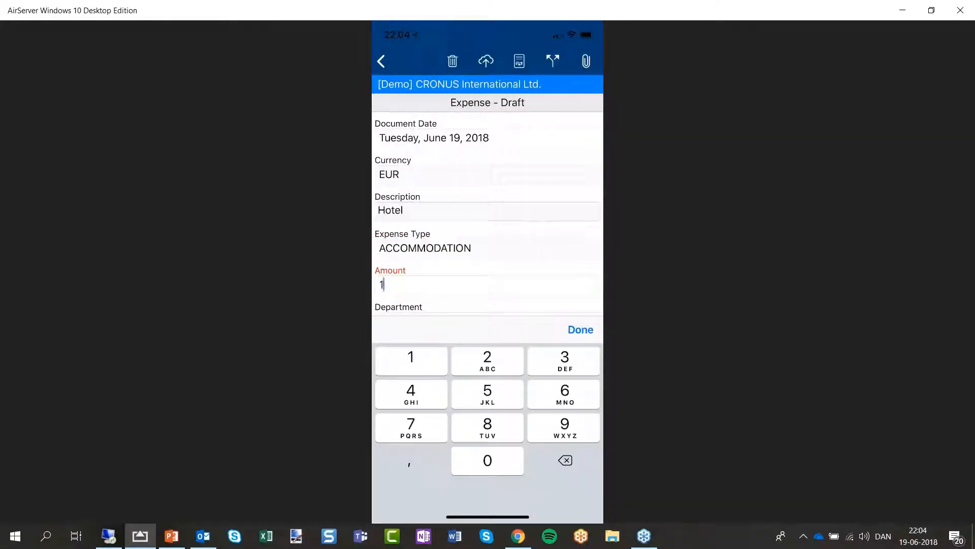
text(63,39)
click(581, 330)
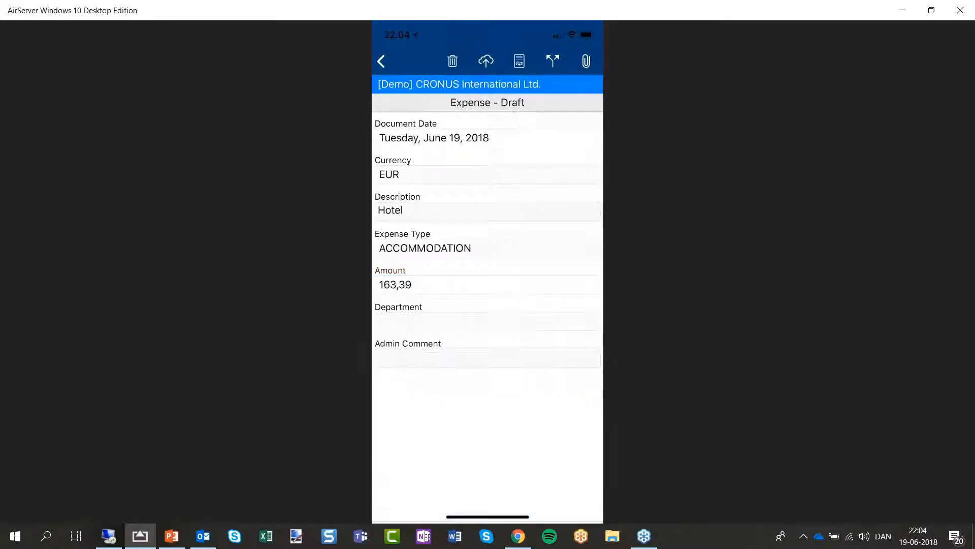
click(586, 62)
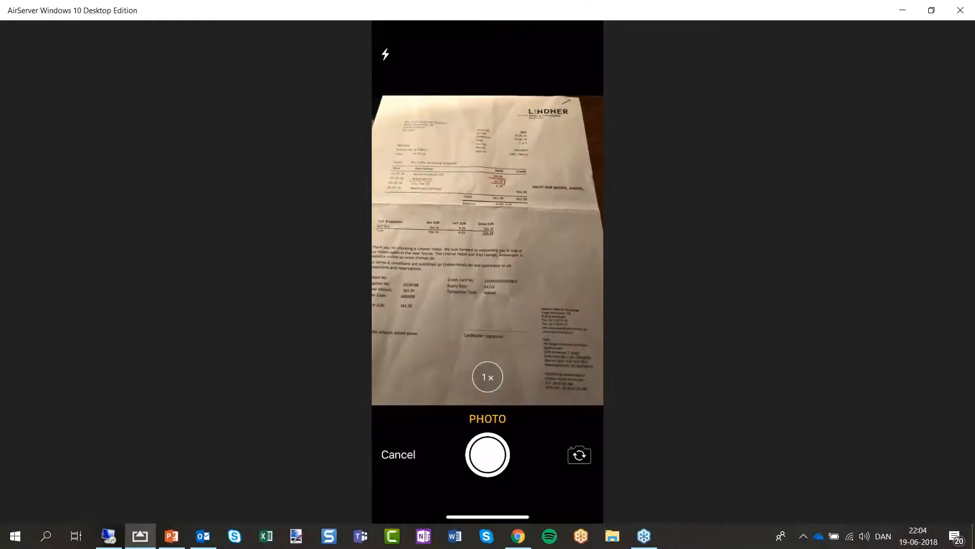
Photograph and attach the hotel receipt, then switch to the remote NAV session.
click(488, 455)
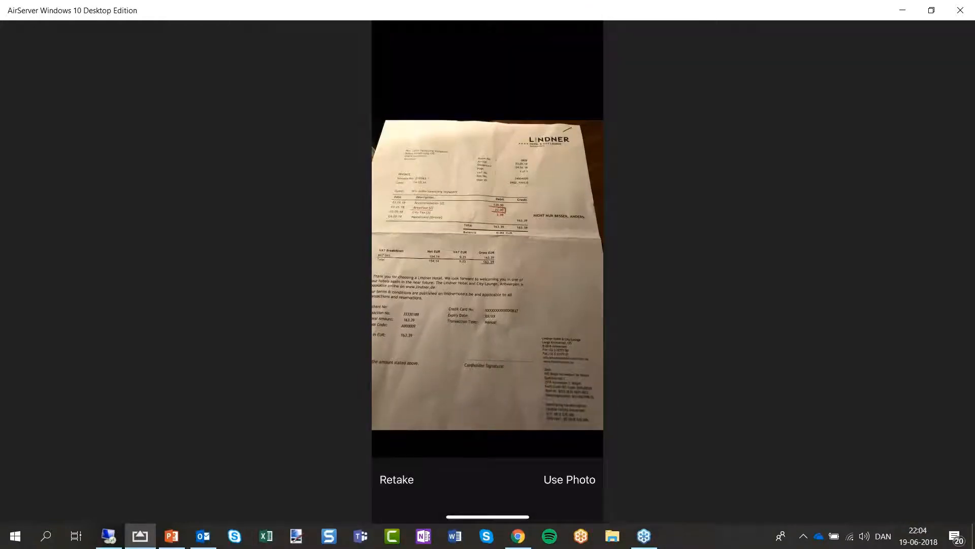
click(570, 479)
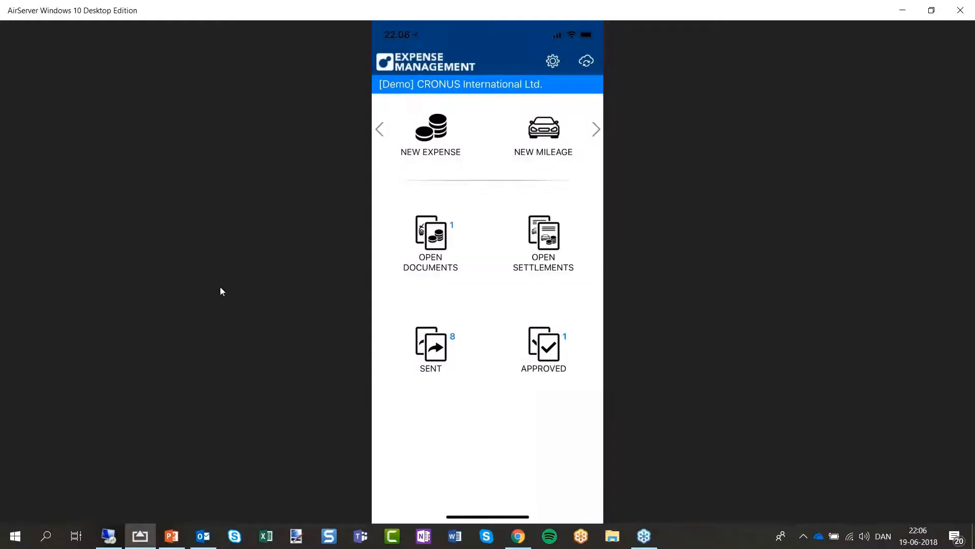
click(102, 540)
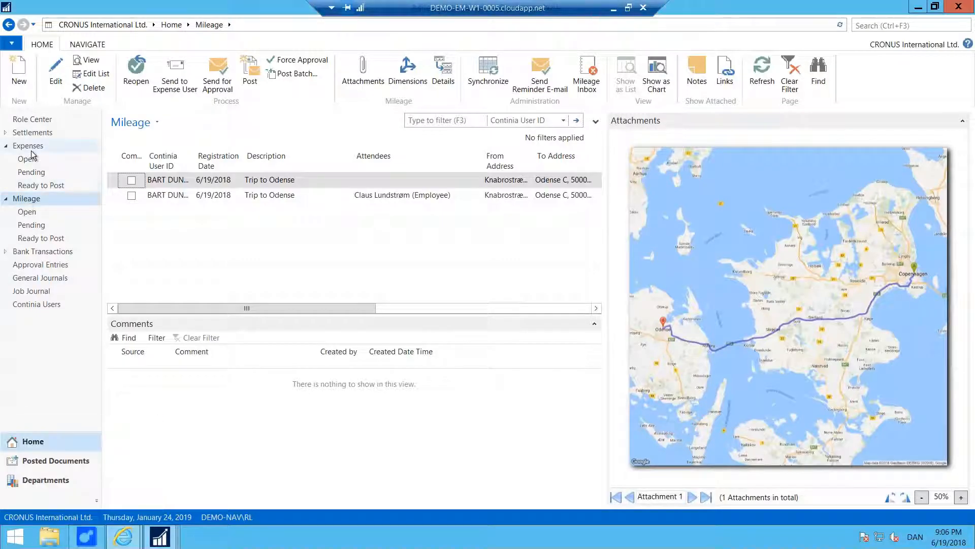
Show the Expenses list with wider Expense Type and Comment columns.
click(30, 148)
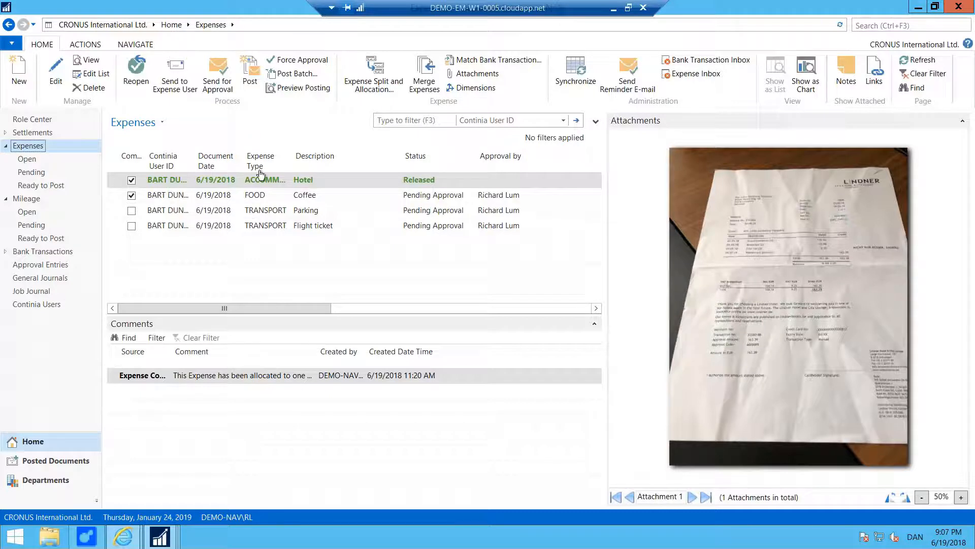
drag(294, 163, 351, 162)
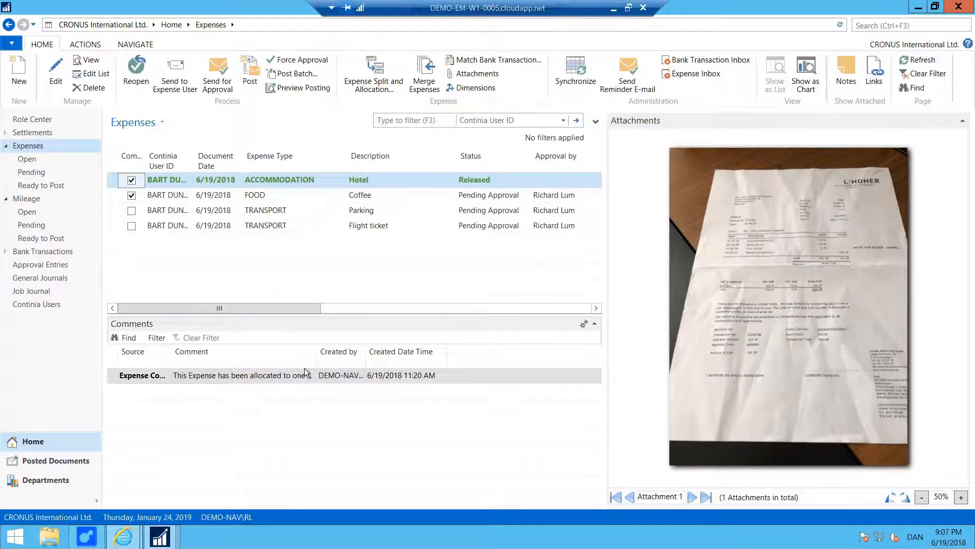
drag(316, 357, 346, 359)
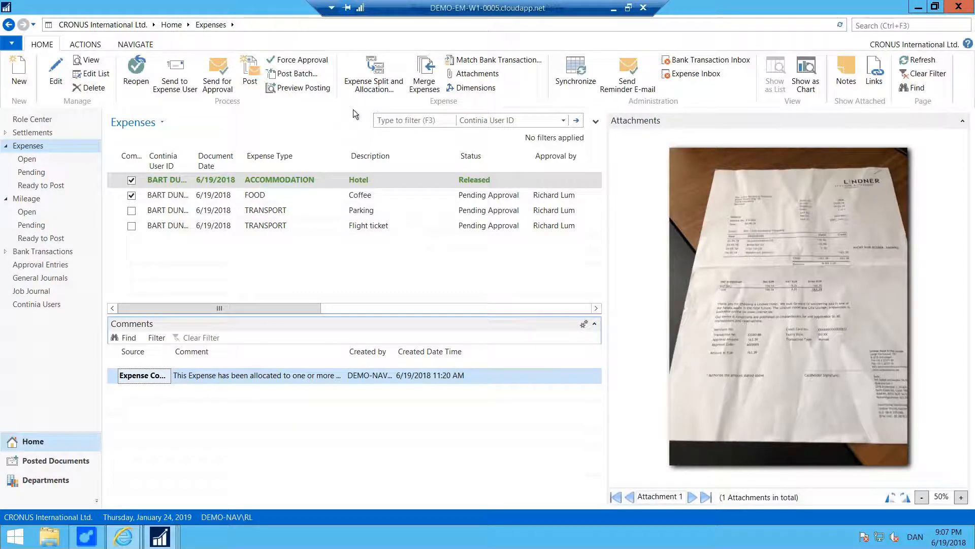
Review the split and allocation of the Hotel and Coffee expenses.
click(373, 86)
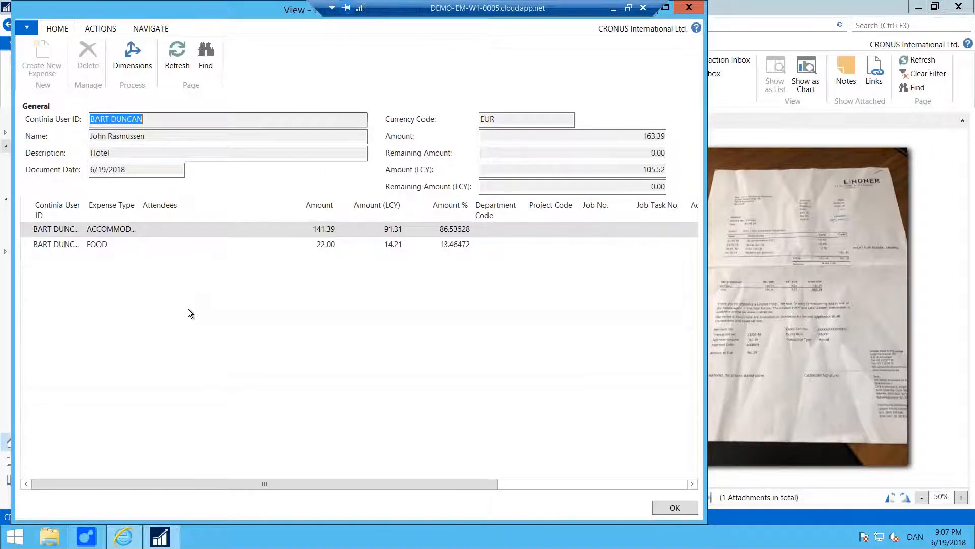
click(673, 508)
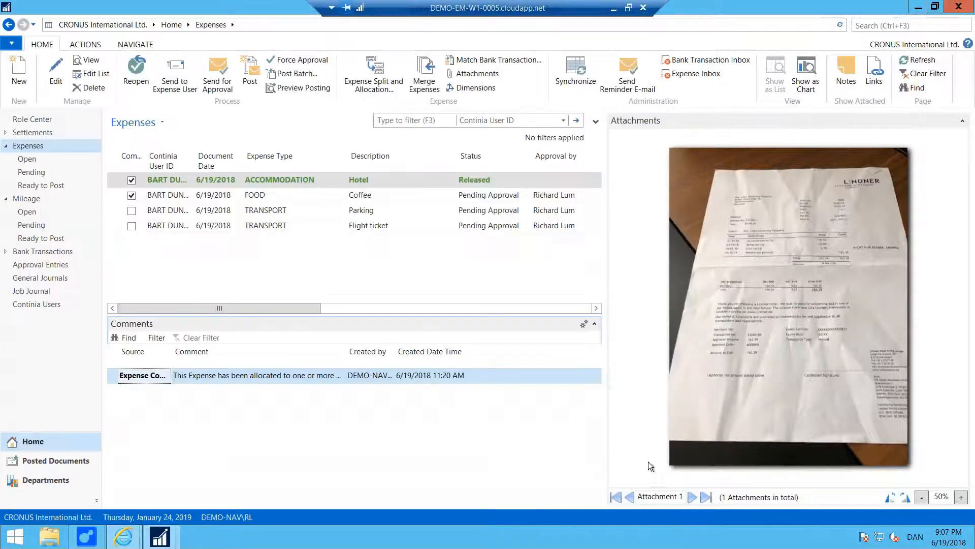
click(202, 197)
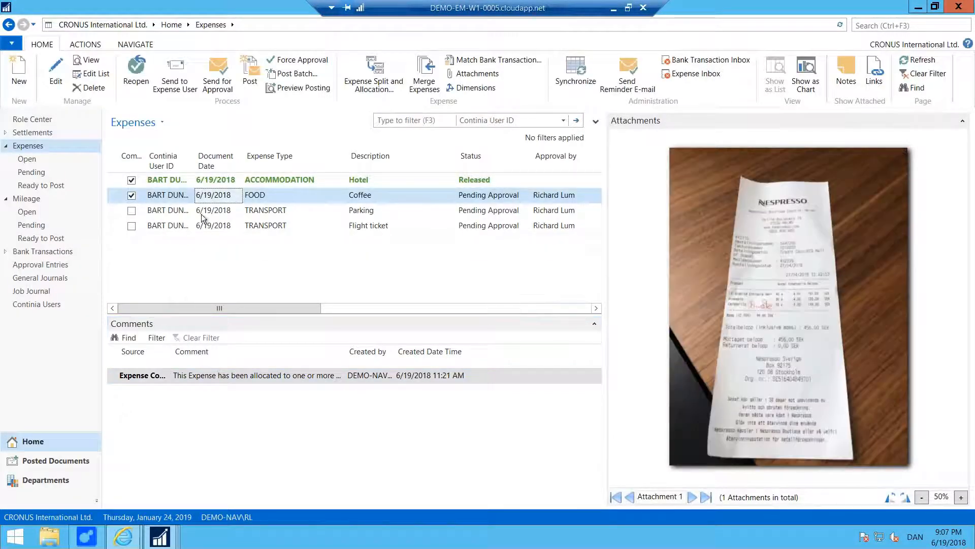
click(375, 82)
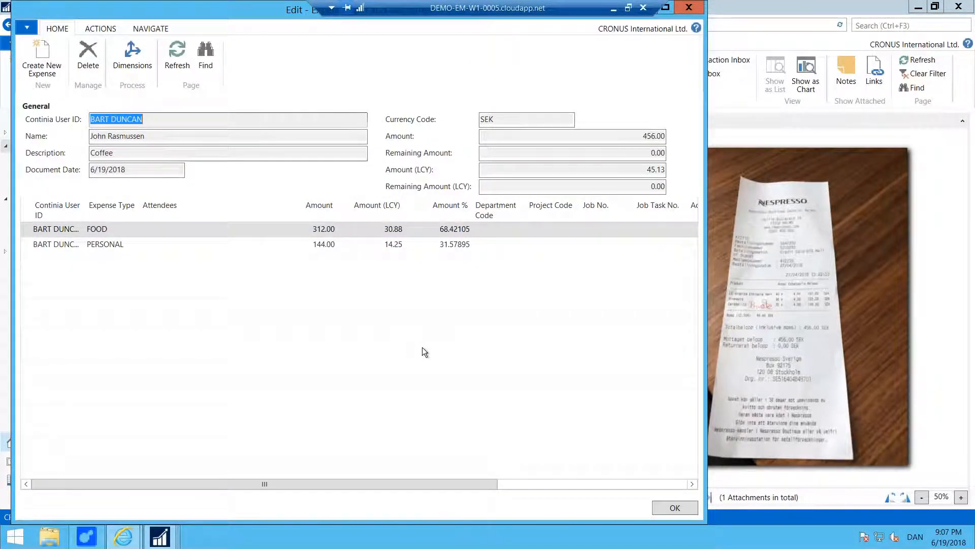
click(672, 510)
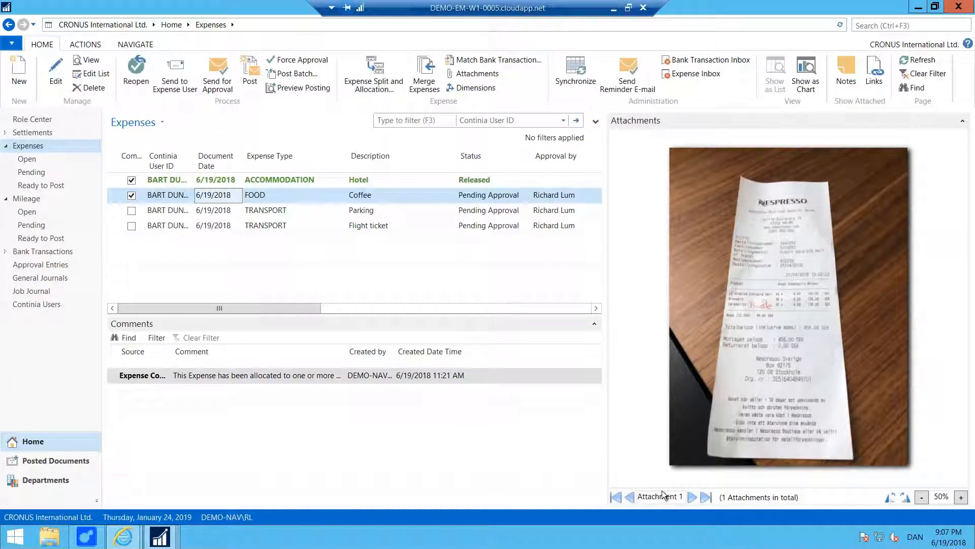
In the Expense Portal, start a new expense in DKK.
click(124, 537)
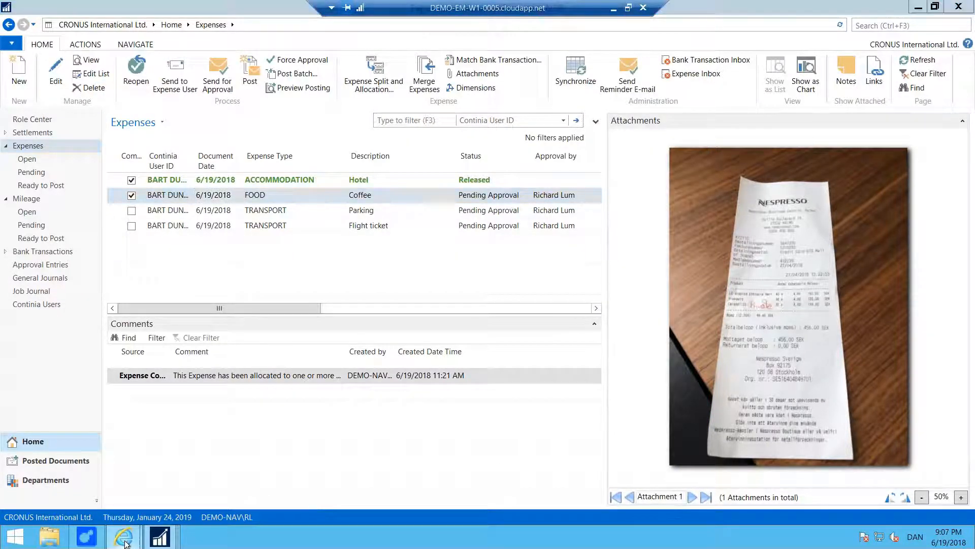
click(83, 485)
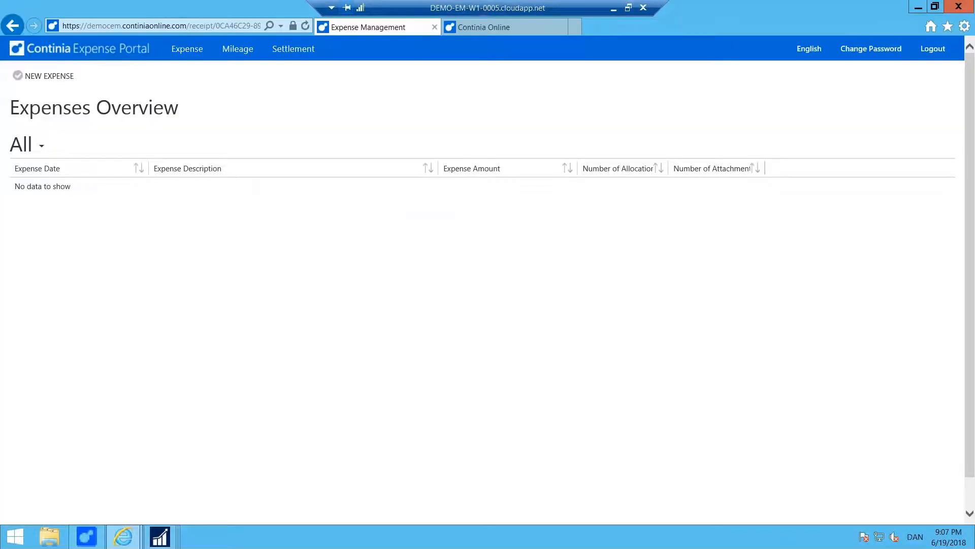
click(53, 77)
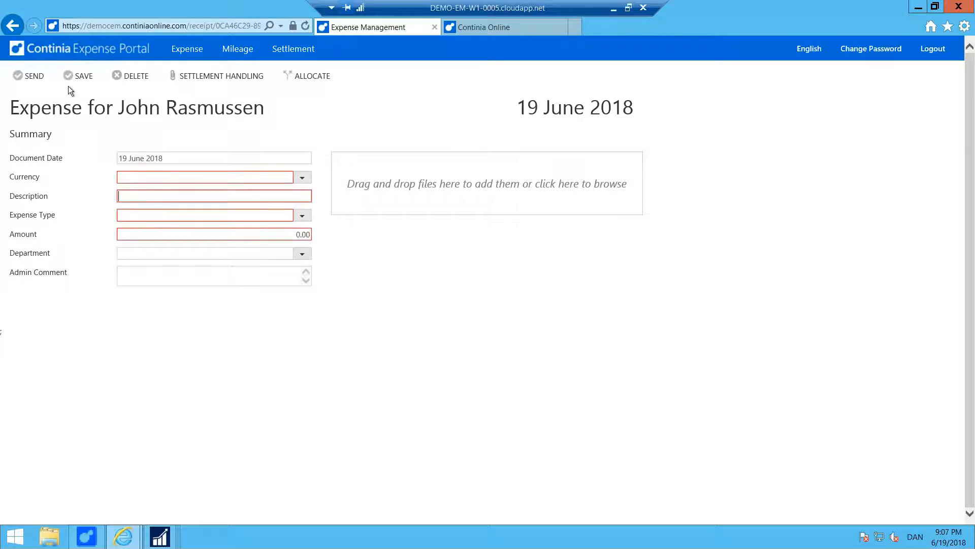
click(302, 178)
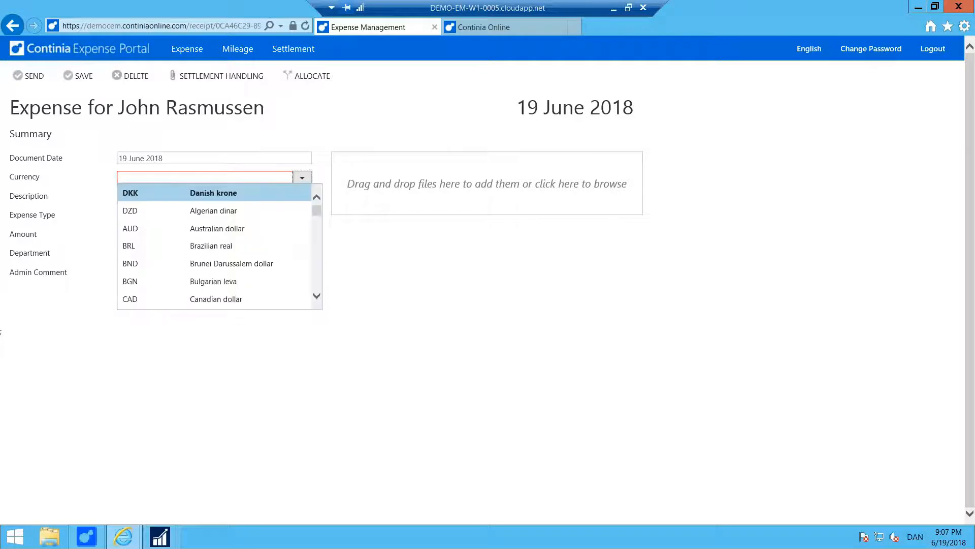
click(239, 192)
click(302, 177)
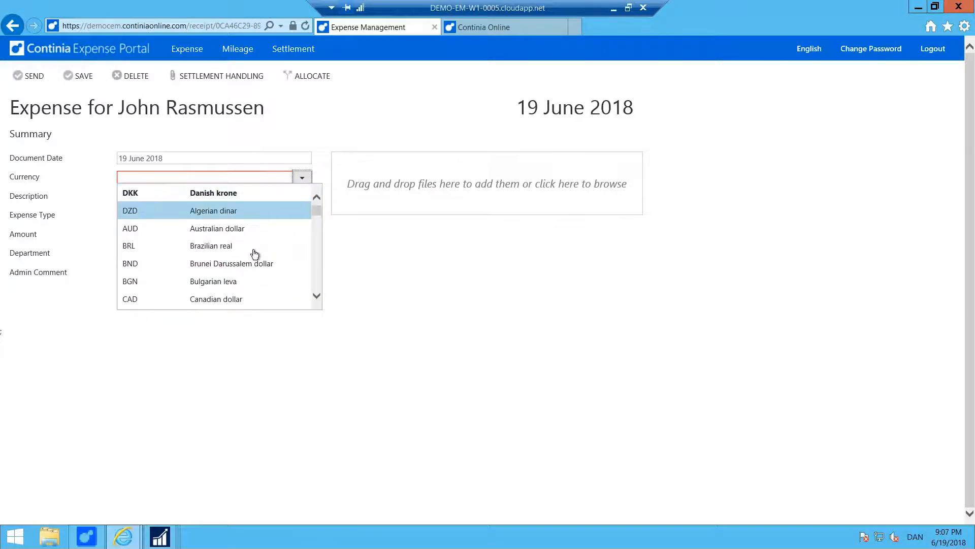
click(224, 194)
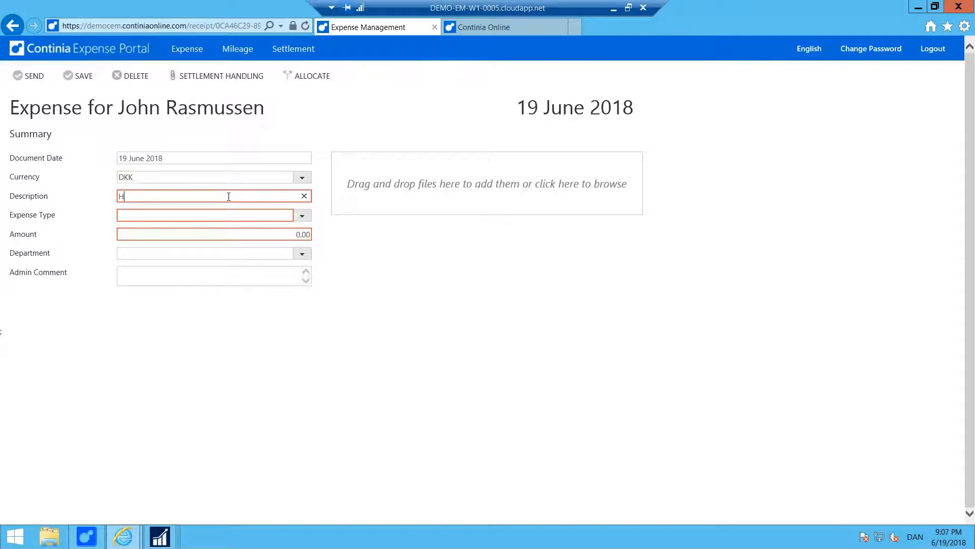
Describe it as Hotel, type ACCOMMODATION, amount 1500.
text(otel)
key(Tab)
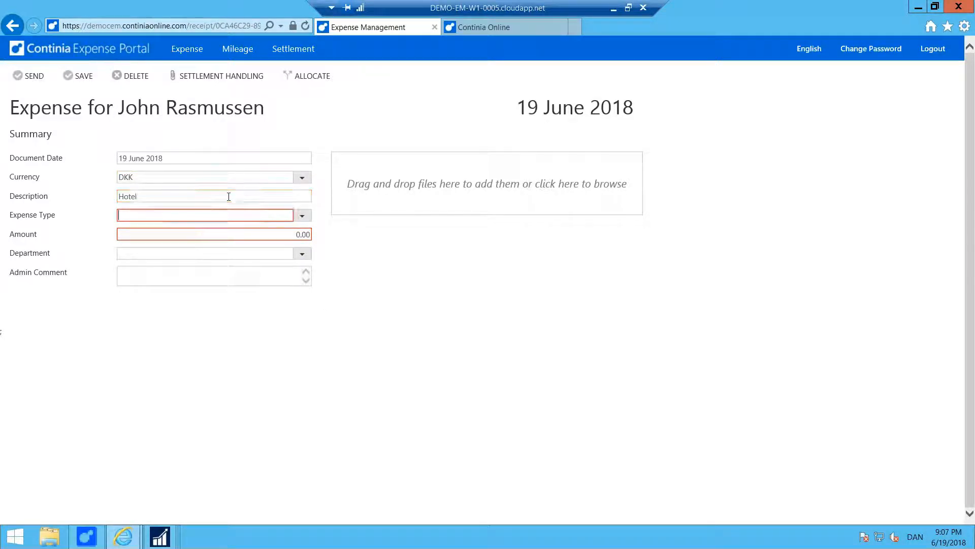
click(302, 216)
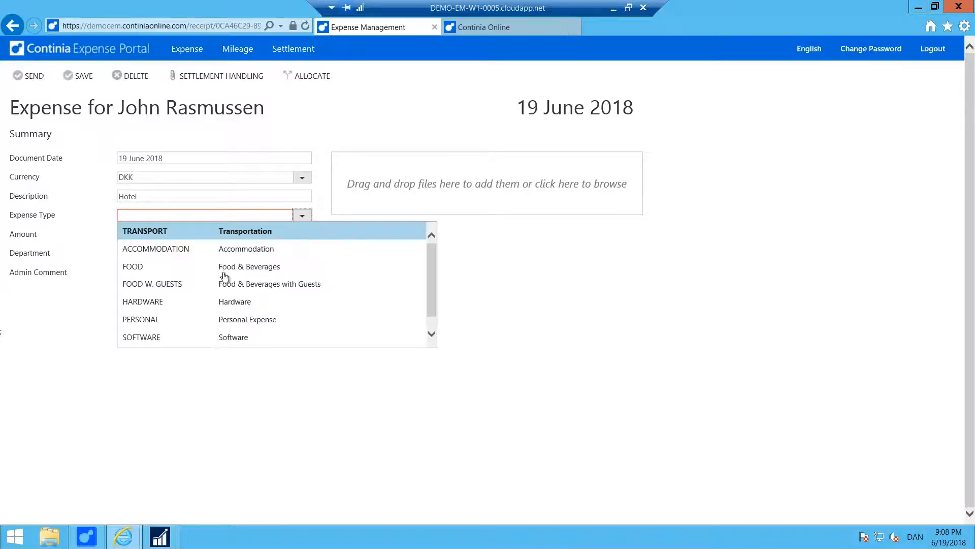
click(189, 251)
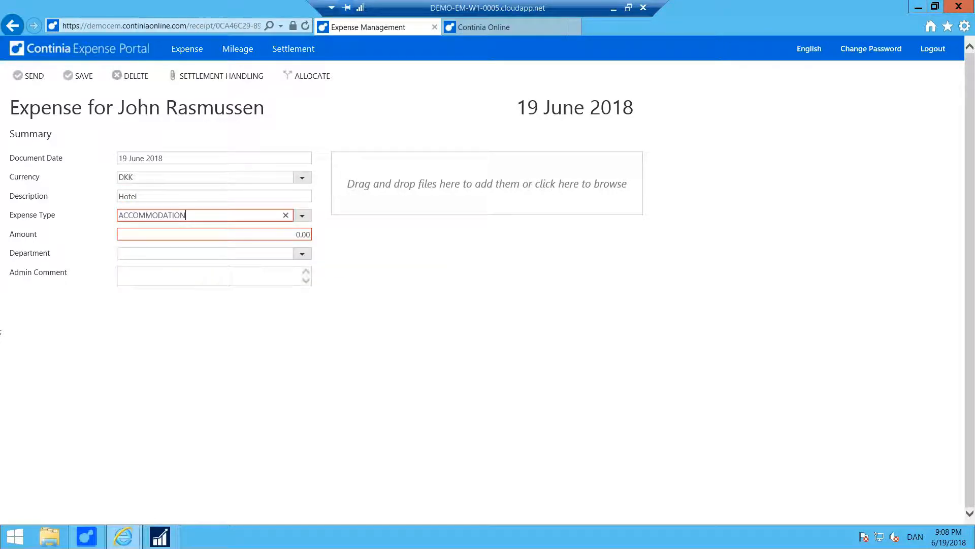
click(292, 234)
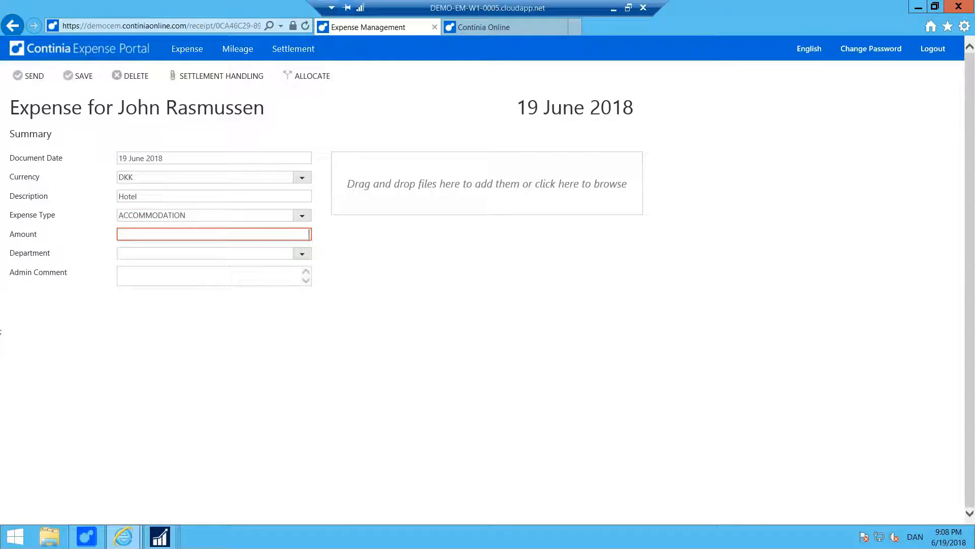
text(1500)
key(Tab)
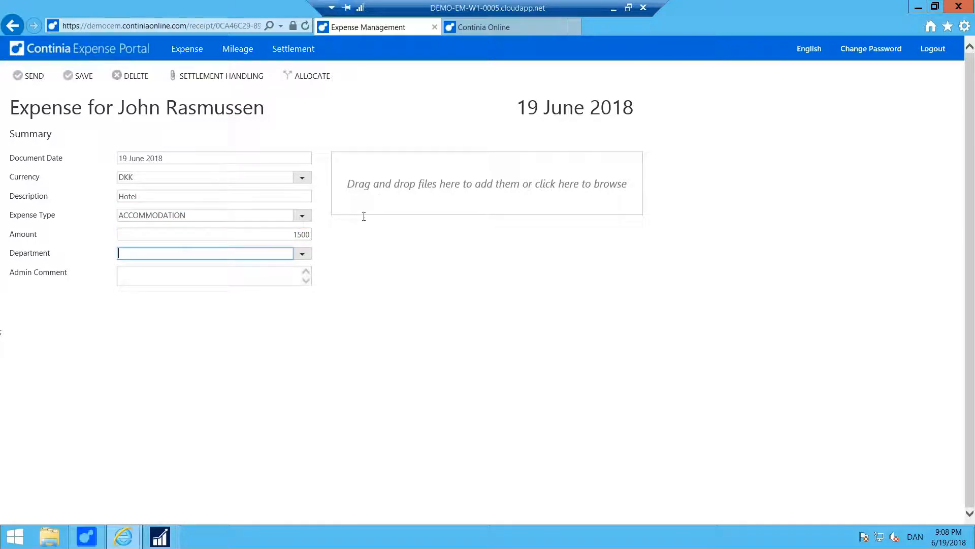
Add a FOOD allocation line of 135 to the hotel expense and save.
click(319, 77)
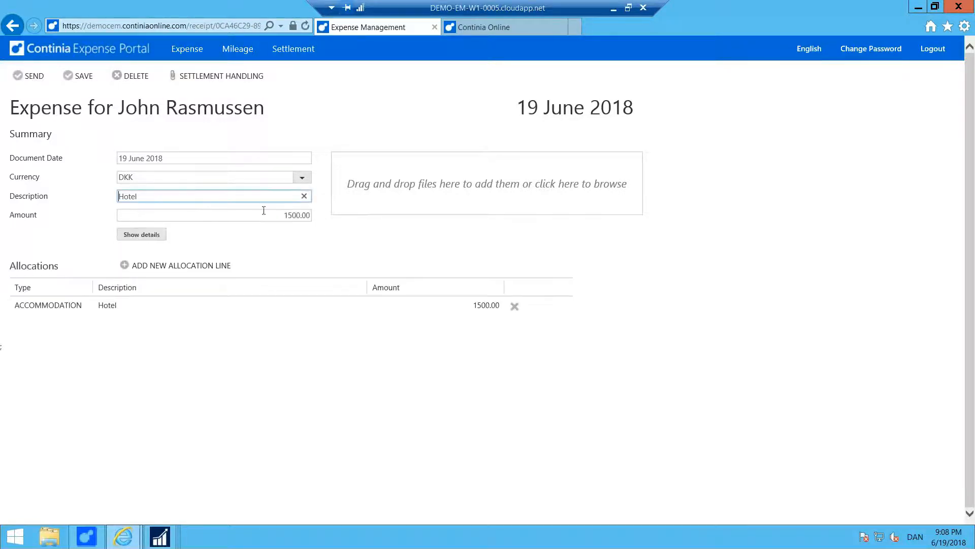
click(204, 265)
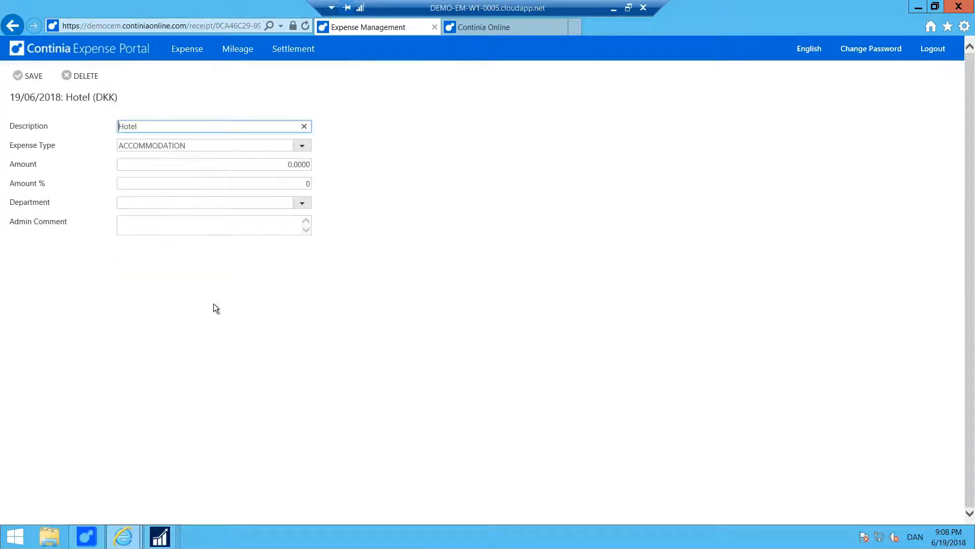
click(299, 146)
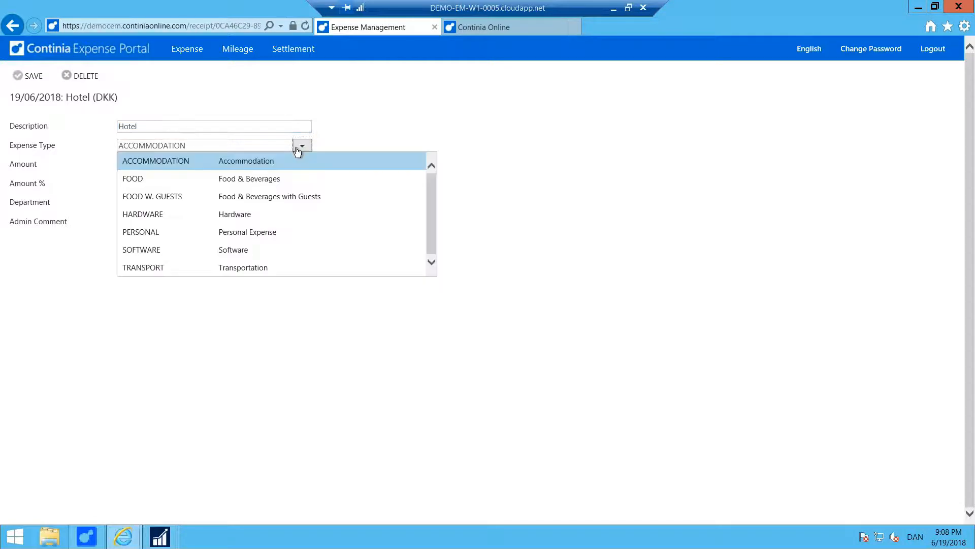
click(188, 180)
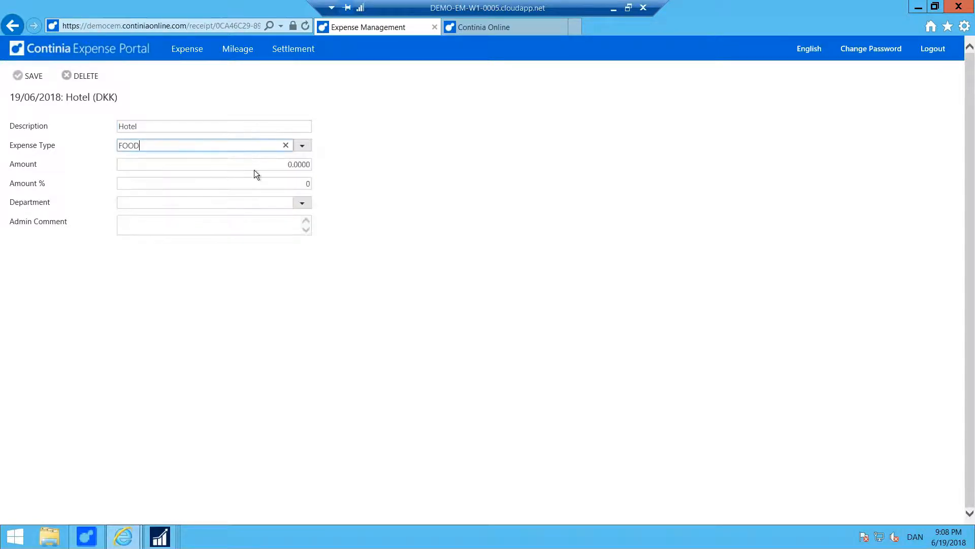
click(283, 164)
text(1)
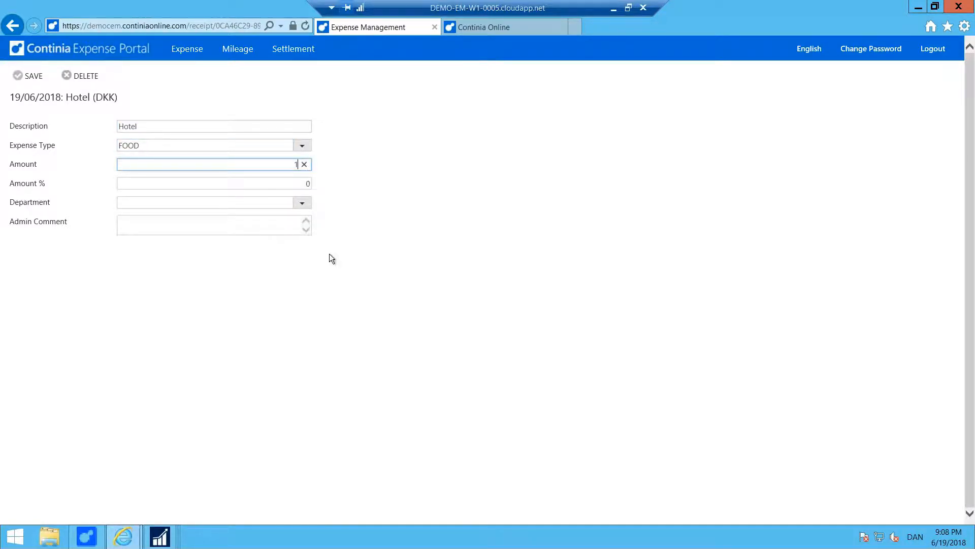
text(35)
click(331, 229)
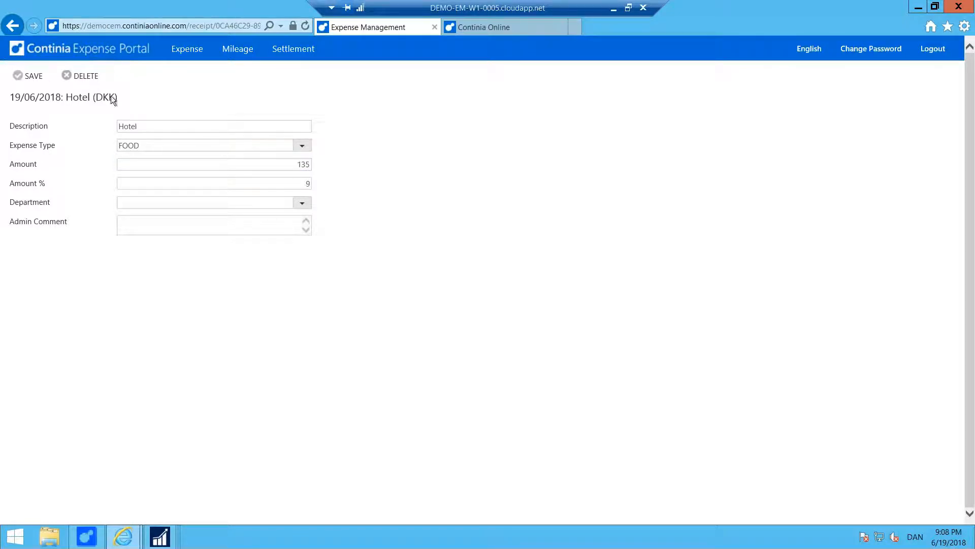
click(31, 75)
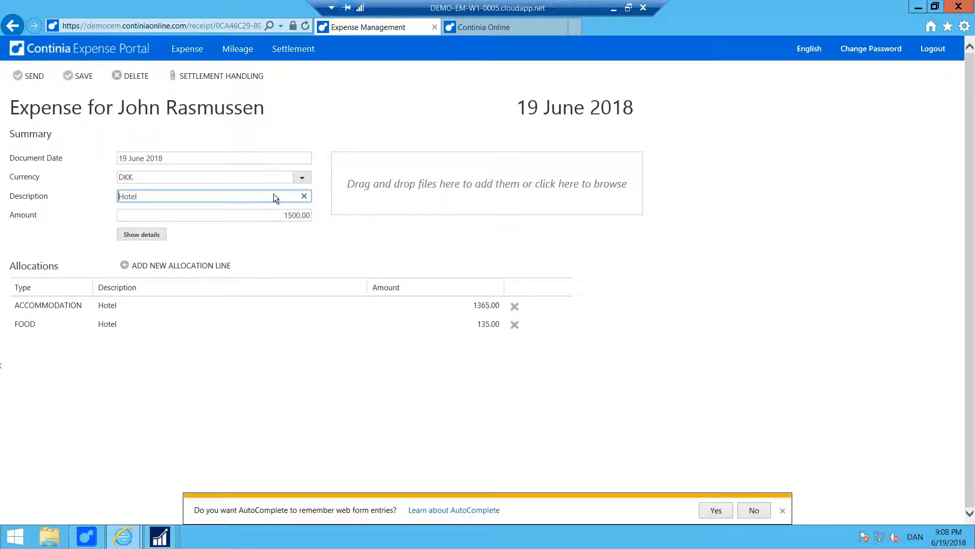
Open the pending Coffee expense in the approval portal to review its allocations and receipt.
click(492, 28)
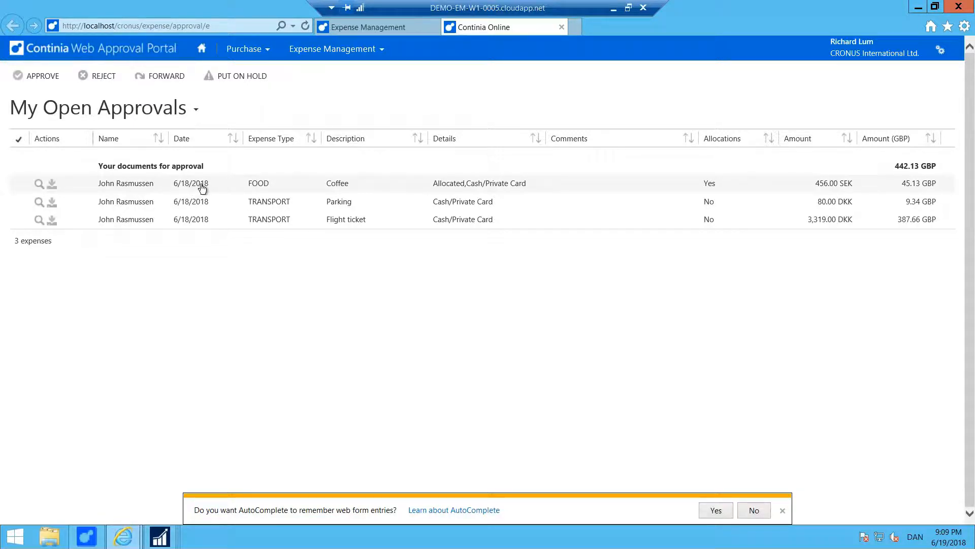
click(455, 188)
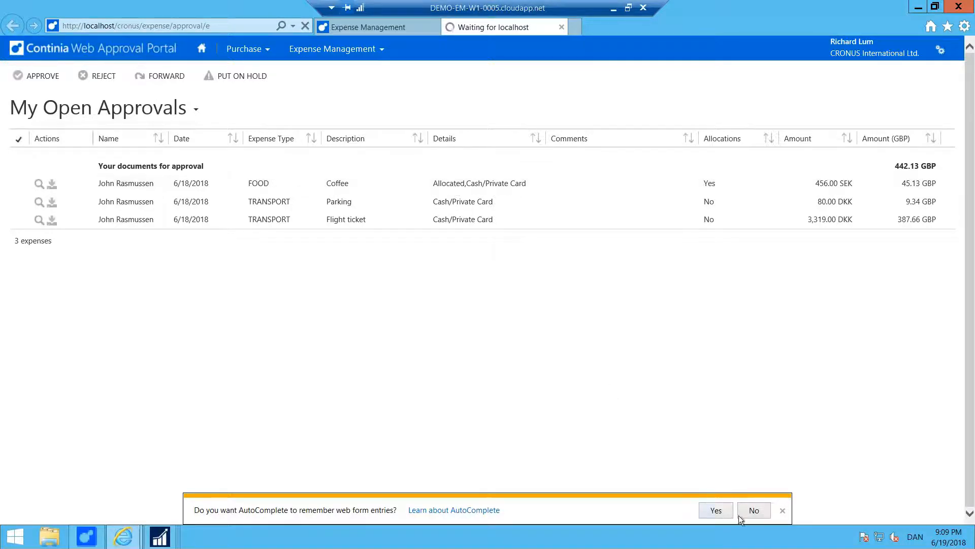
click(783, 513)
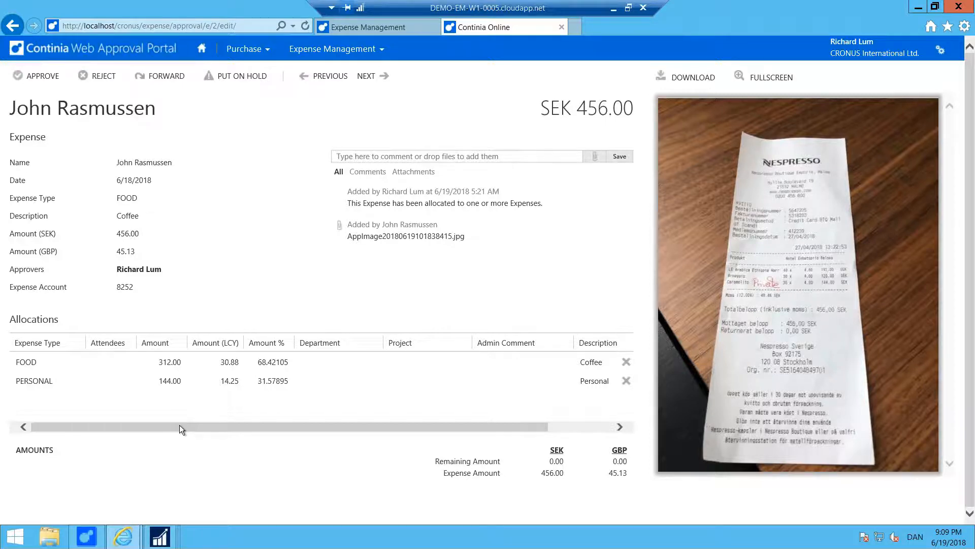
click(161, 542)
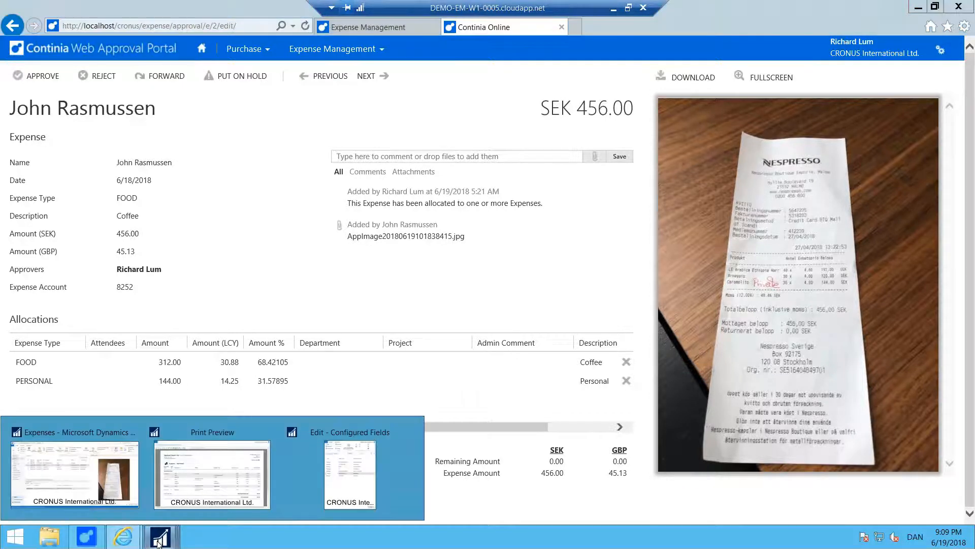
Rotate the Parking receipt to read horizontally, then select the Hotel expense.
click(72, 432)
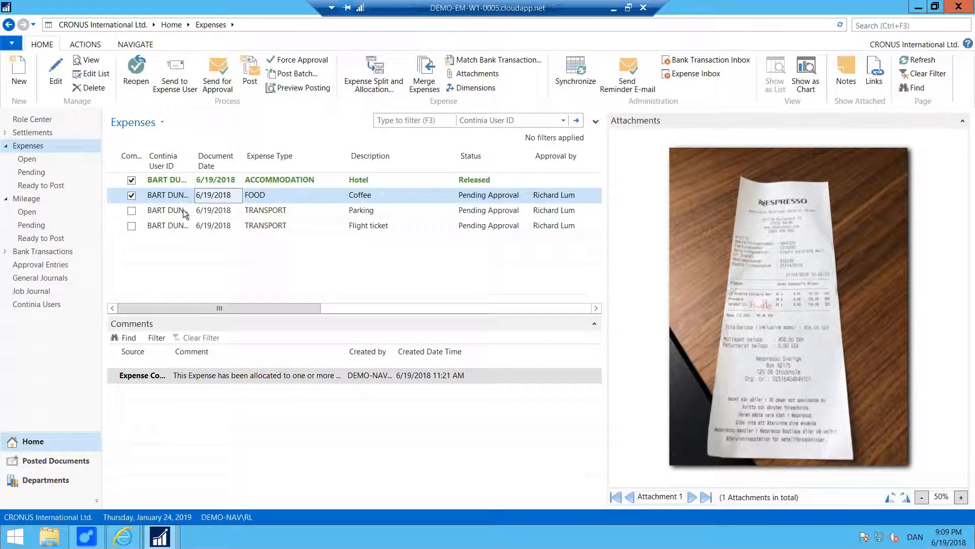
click(165, 213)
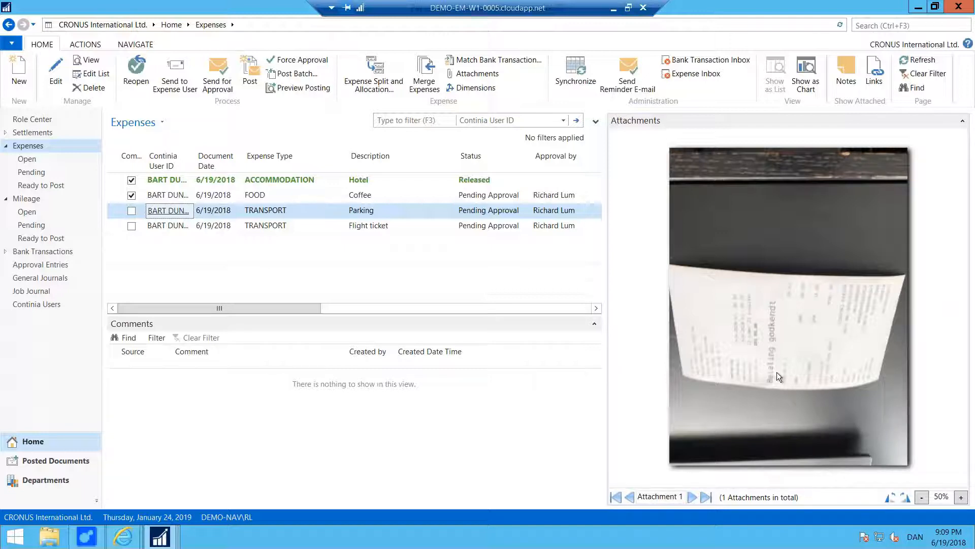
click(906, 498)
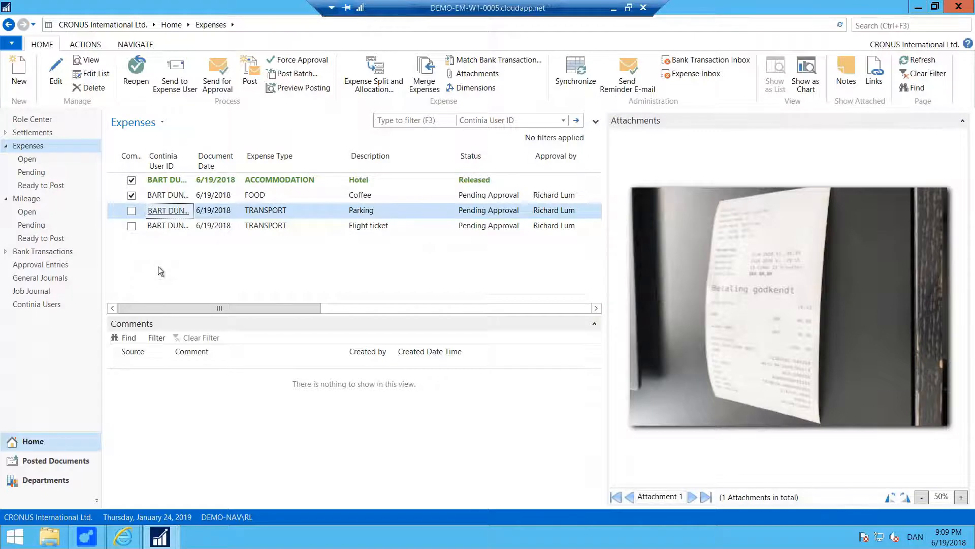
click(213, 179)
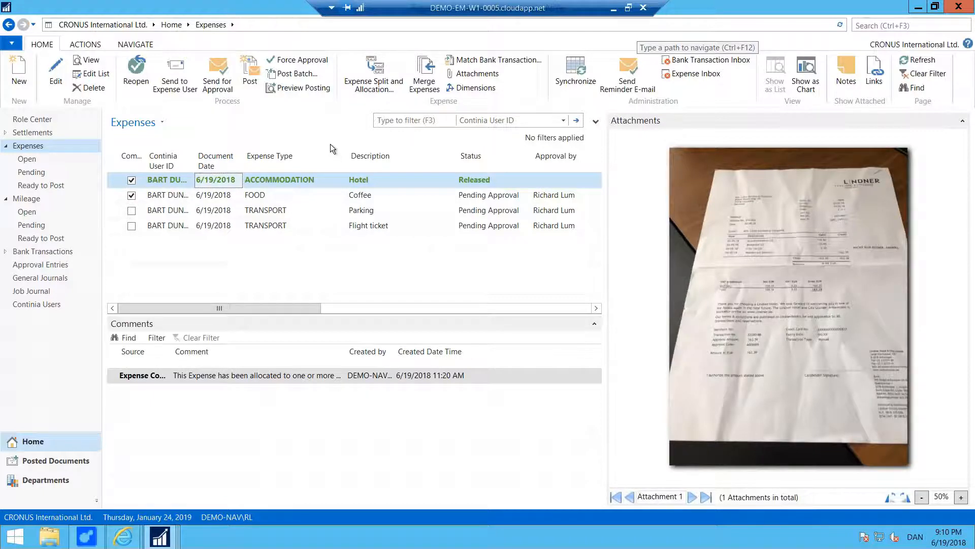
Preview posting the Hotel expense and inspect its five G/L entries.
click(314, 88)
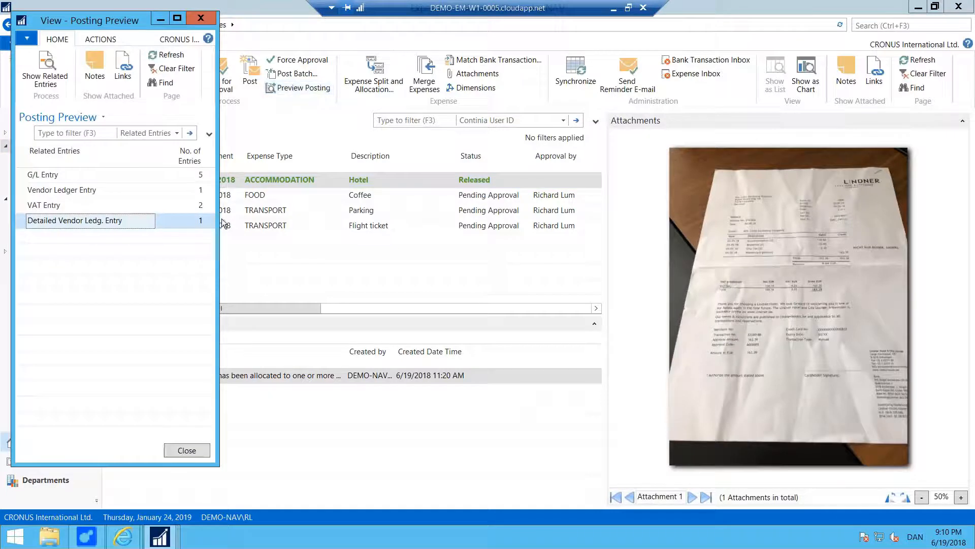
drag(217, 215, 477, 216)
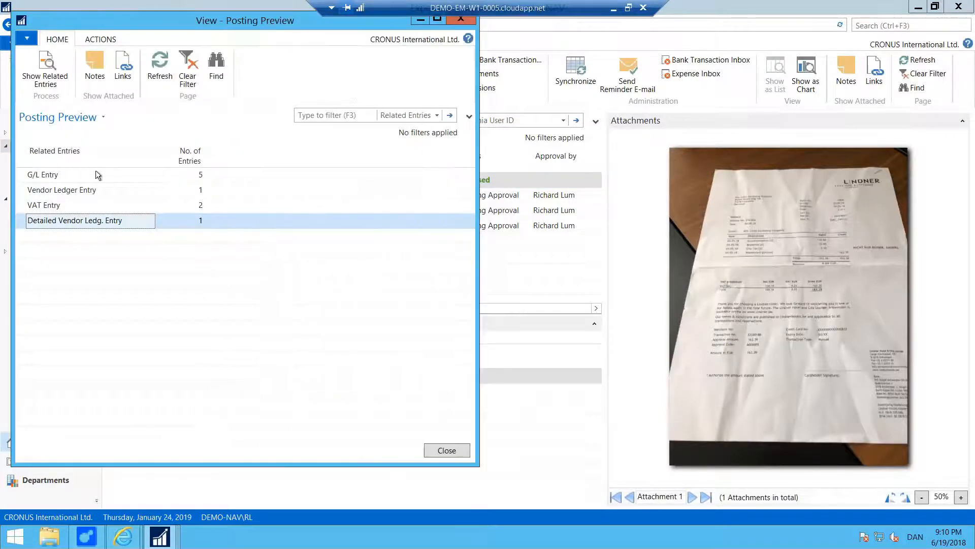
click(63, 175)
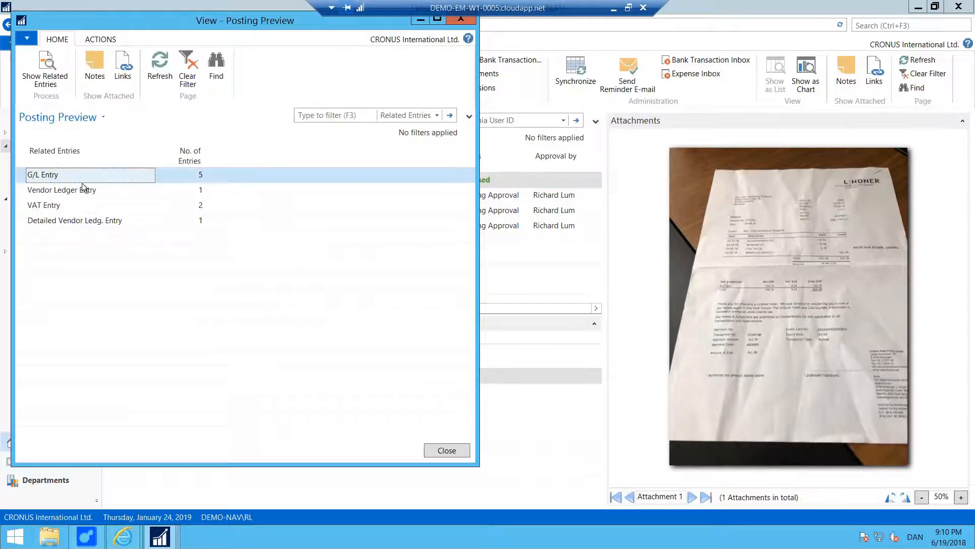
click(61, 79)
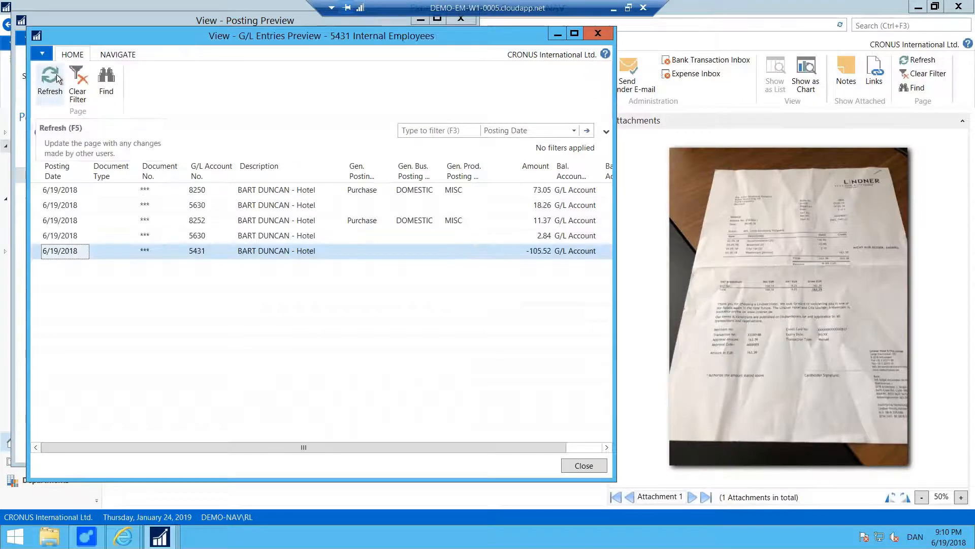
click(583, 465)
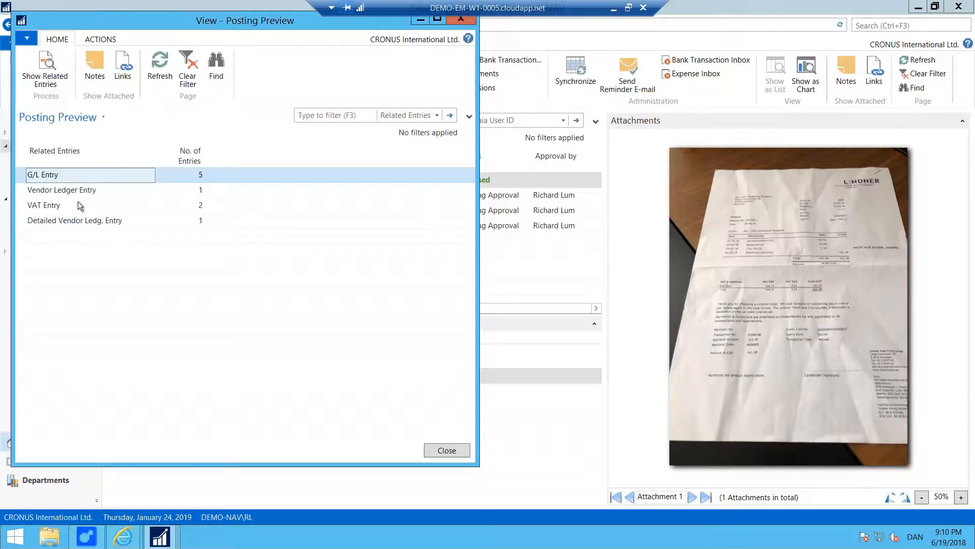
Inspect the previewed vendor ledger entry and the two VAT entries.
click(86, 193)
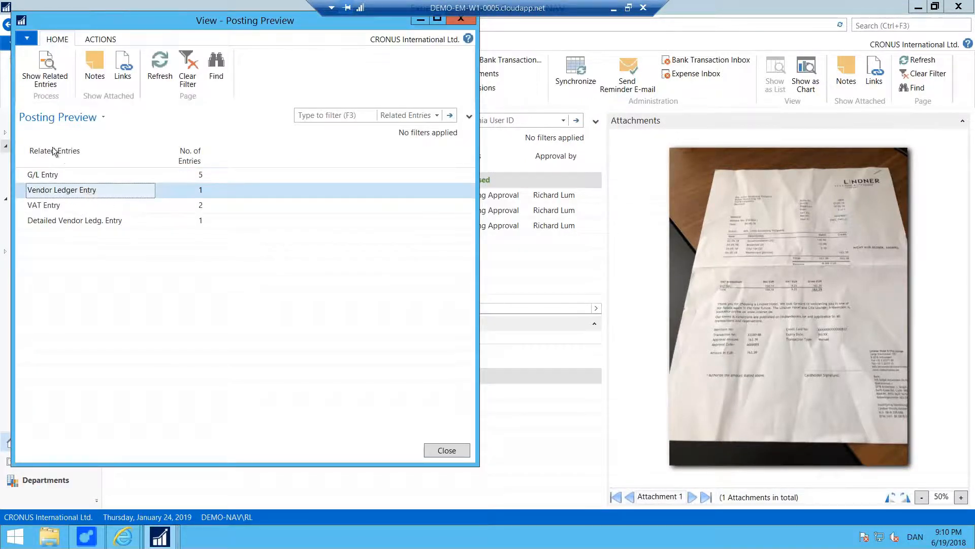
click(54, 66)
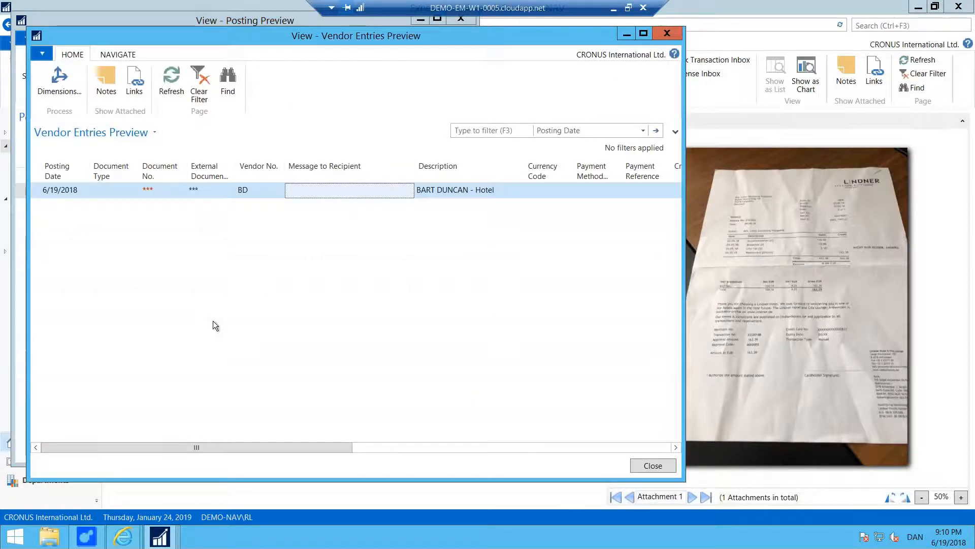
click(655, 465)
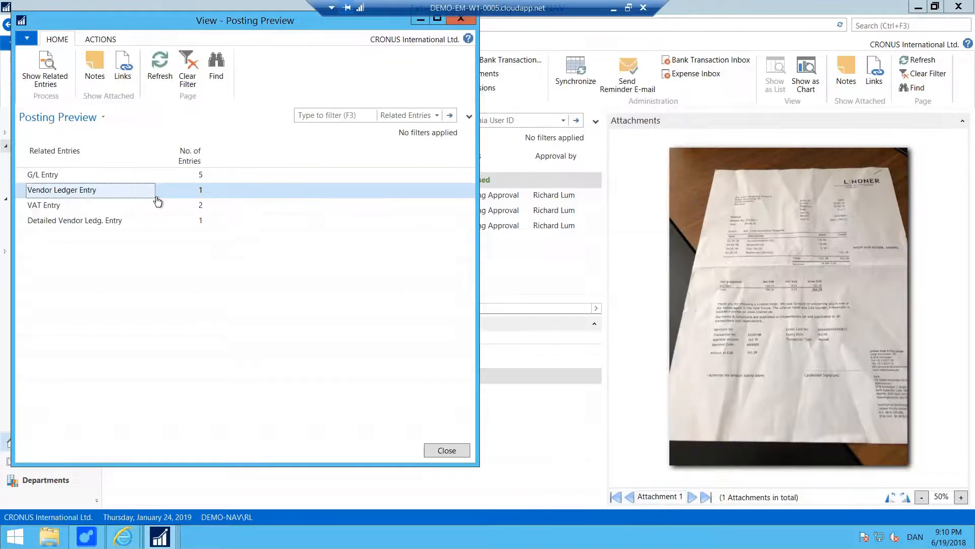
click(63, 207)
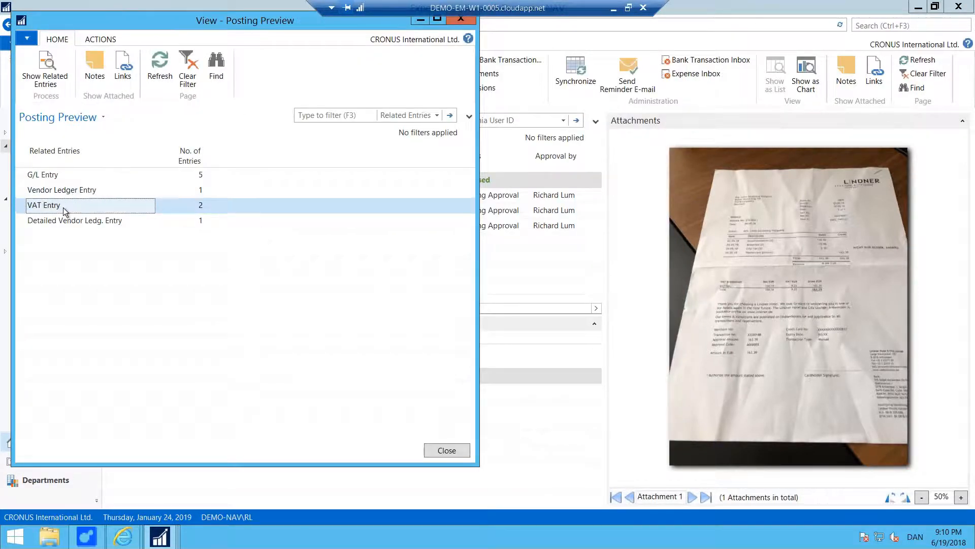
click(50, 77)
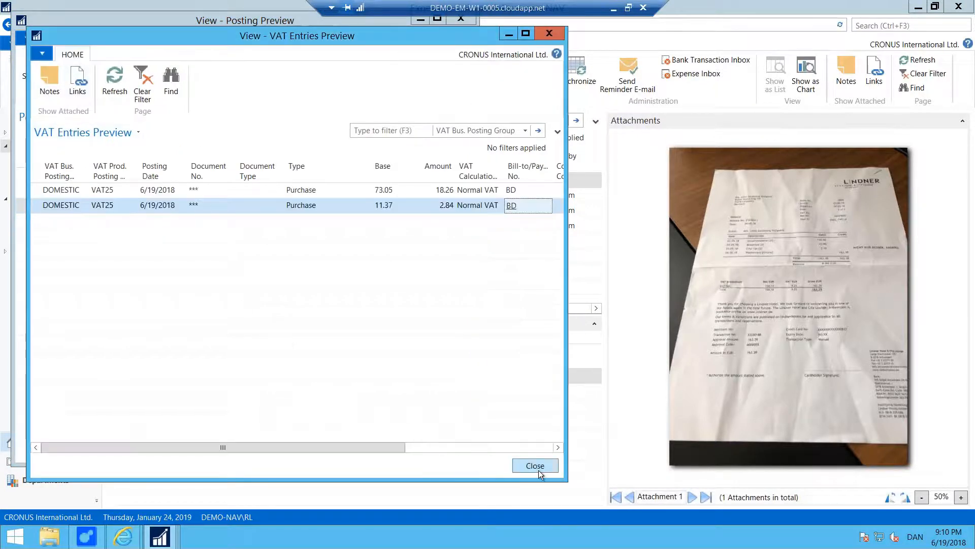
click(540, 466)
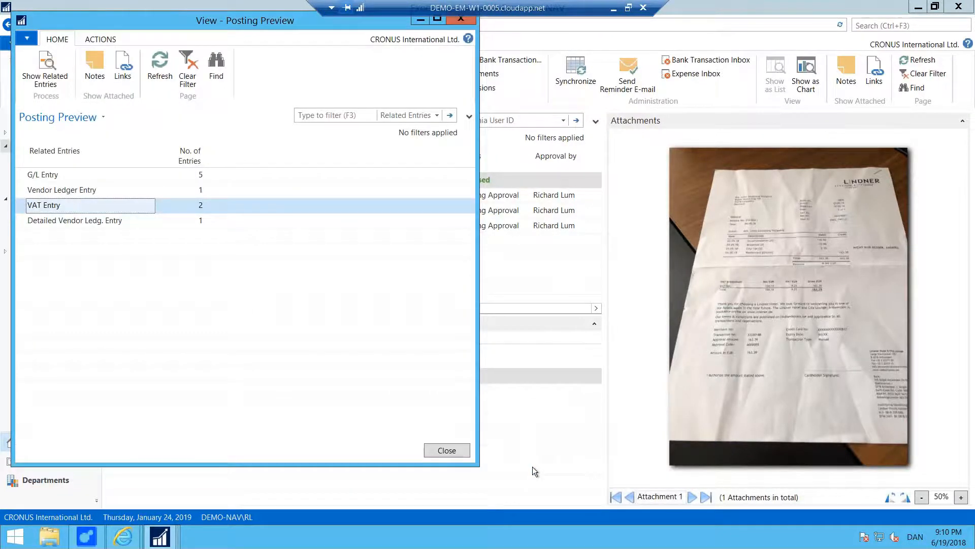
Close the posting preview and check the Mileage configured fields include Attendees.
click(460, 20)
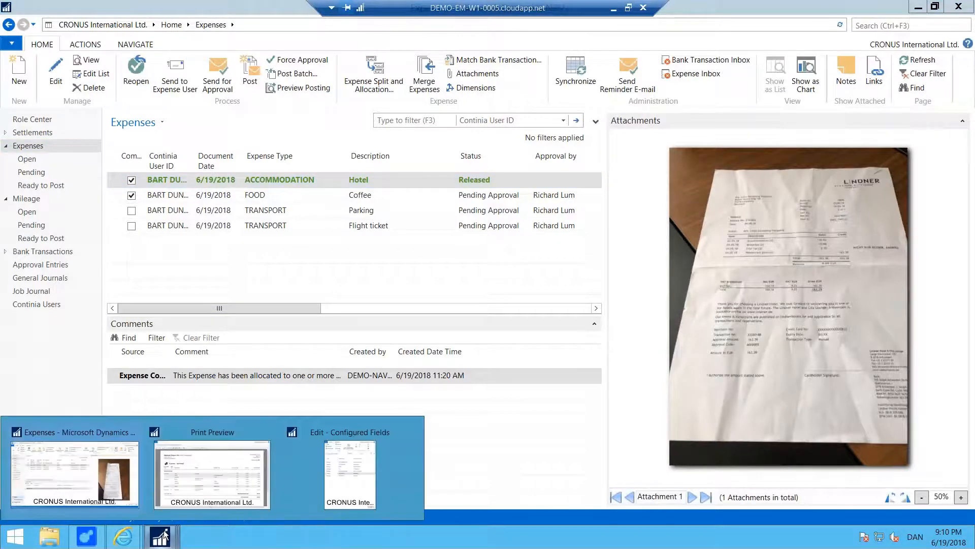
mouse_move(160, 536)
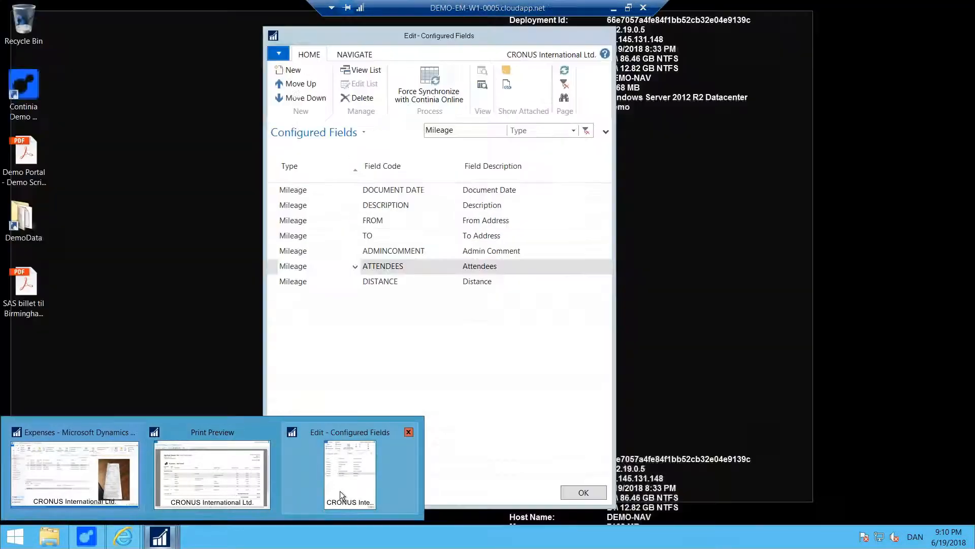
click(340, 491)
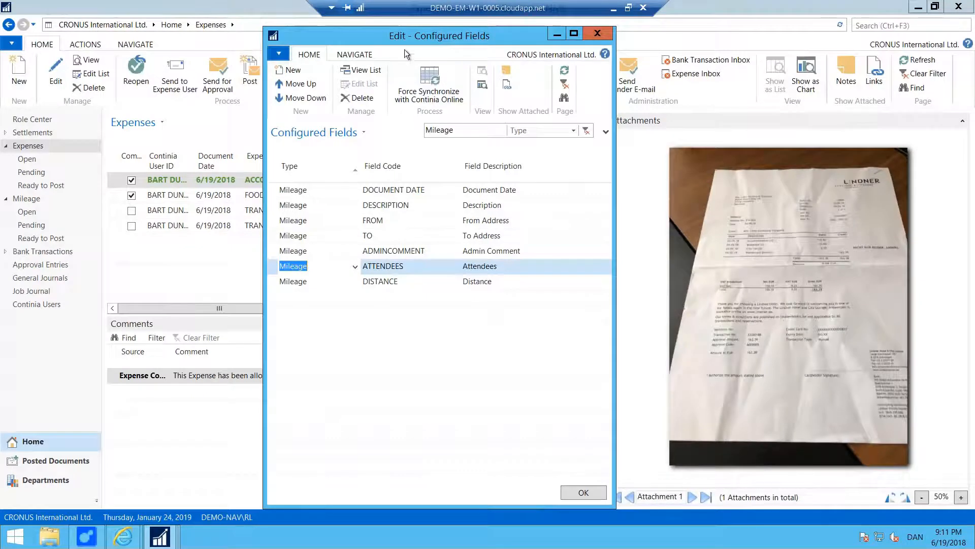
drag(375, 35, 375, 23)
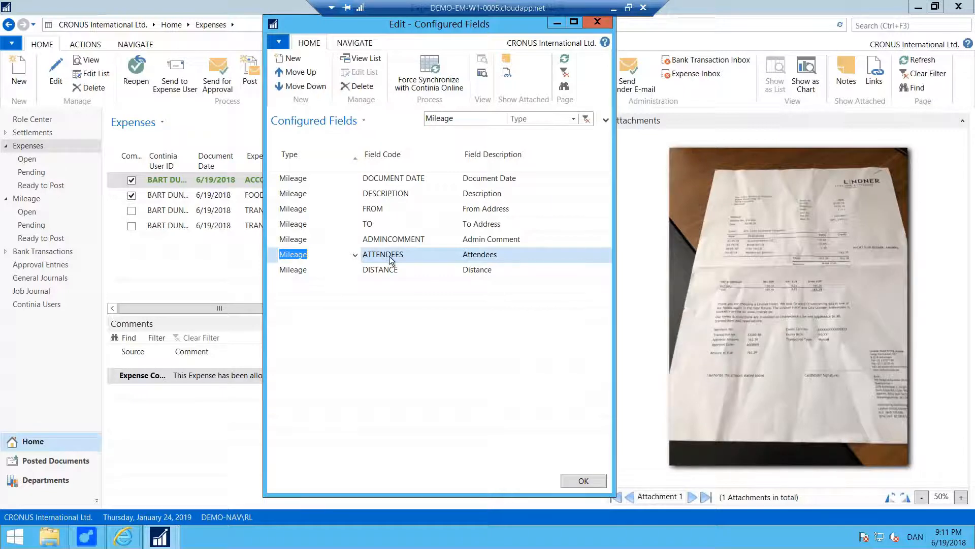
click(593, 484)
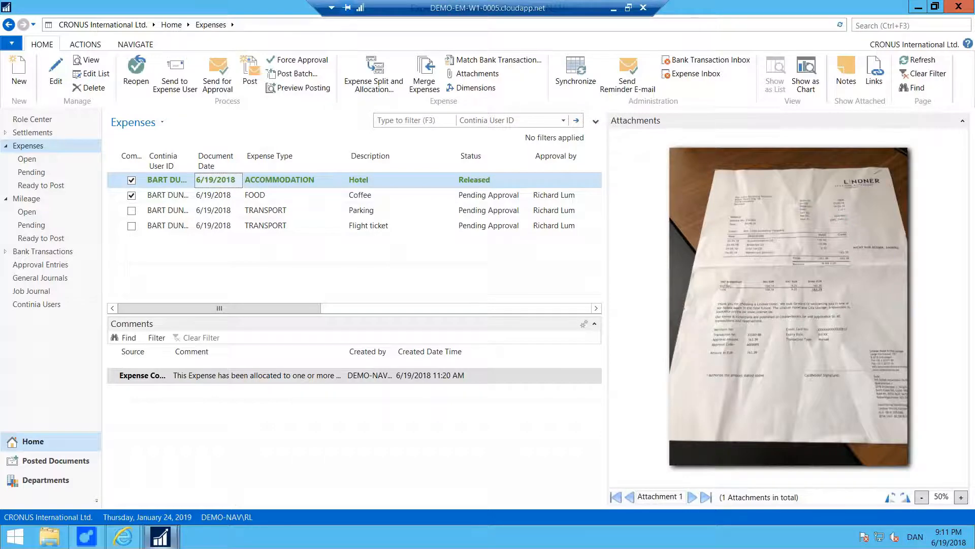
mouse_move(162, 537)
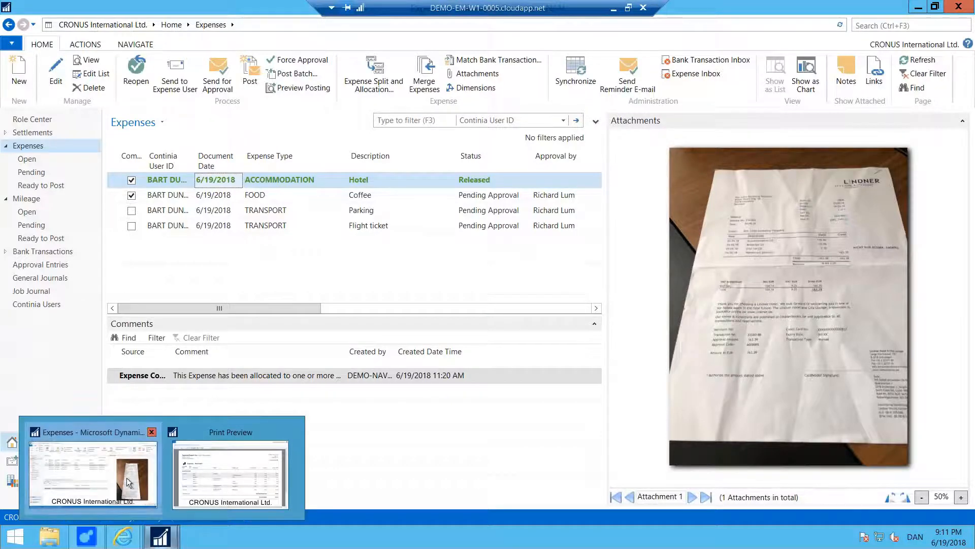
click(88, 427)
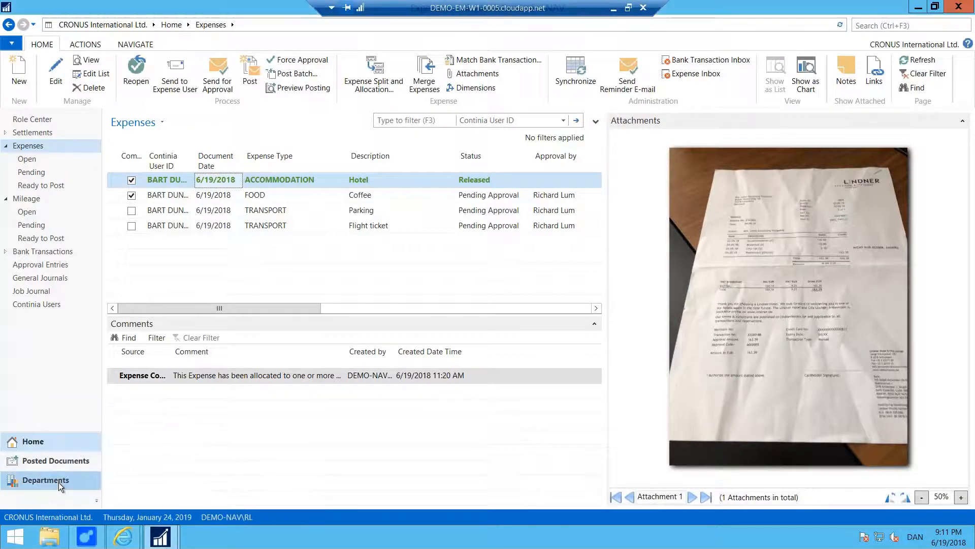
click(58, 483)
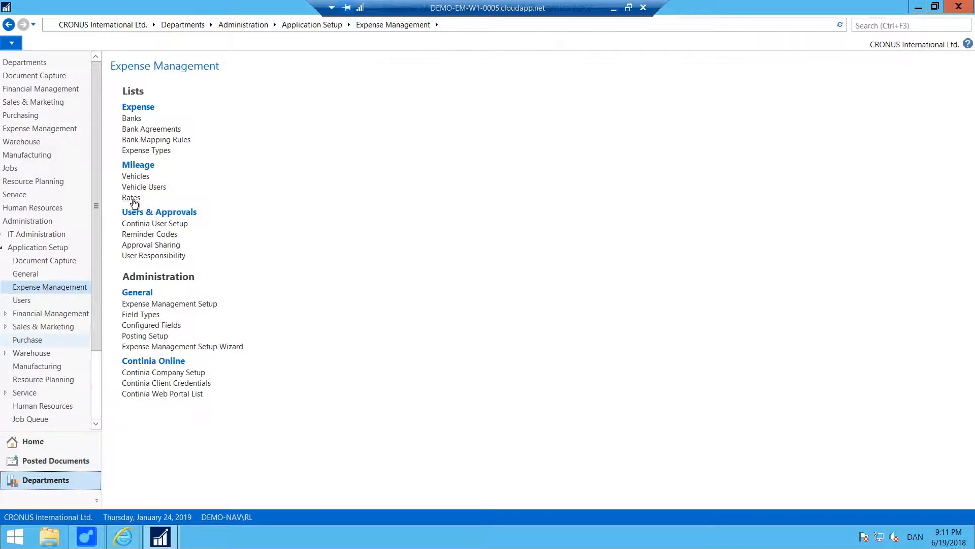
click(133, 199)
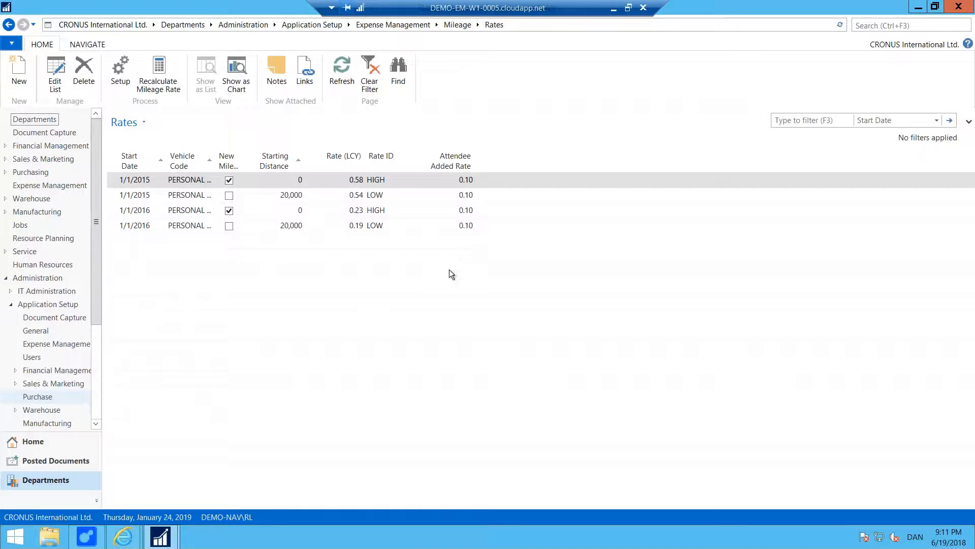
click(33, 442)
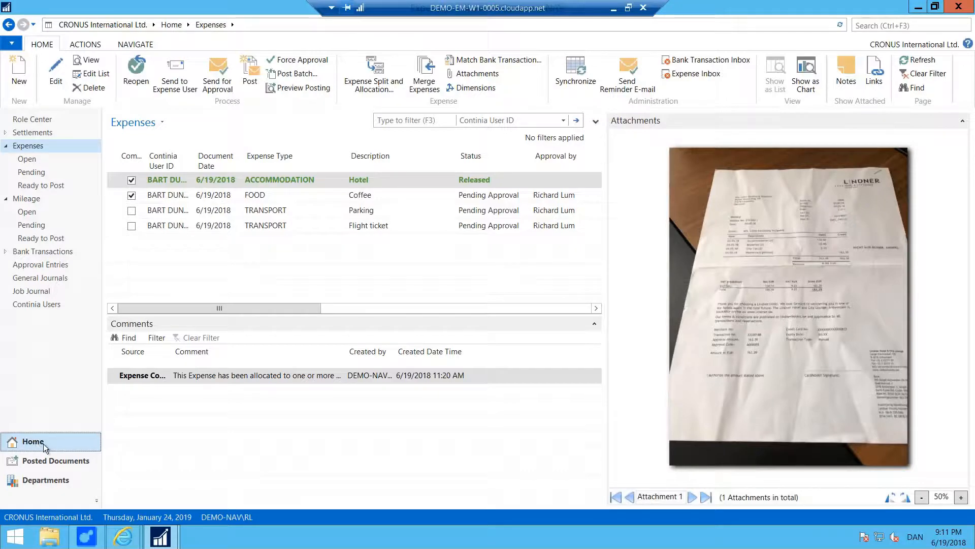
click(613, 8)
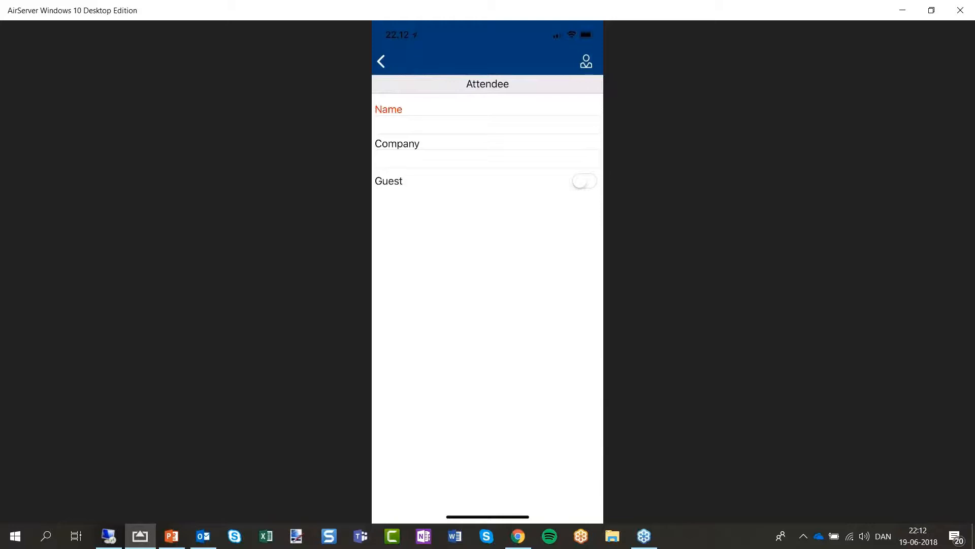
Enter the employee attendee's full name for the Trip to Odense mileage.
click(381, 125)
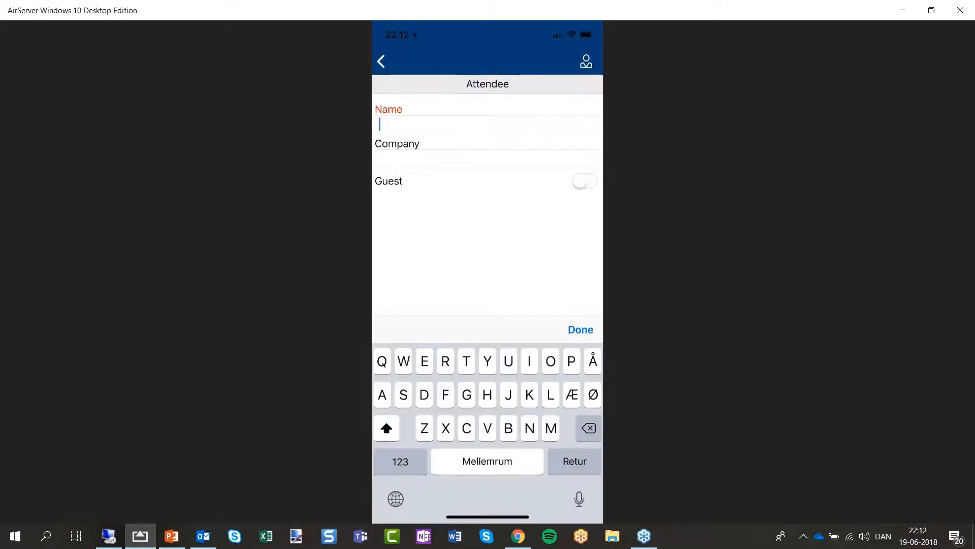
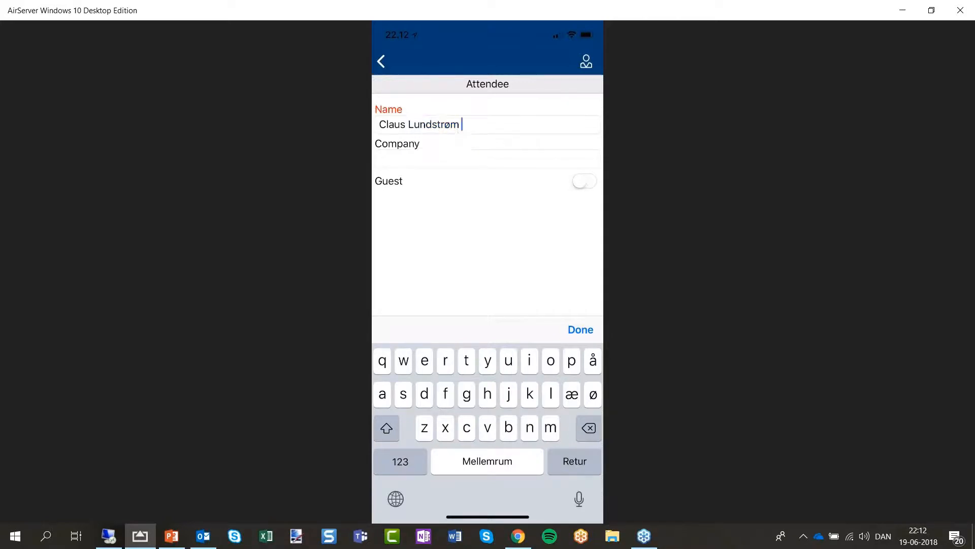
click(581, 330)
Save the attendee, check the attendees list, and send the mileage registration.
click(381, 61)
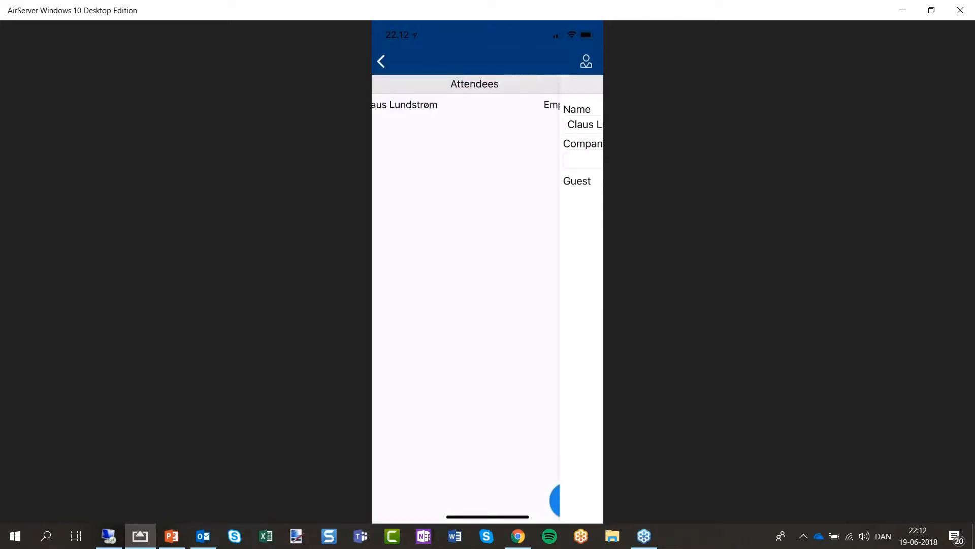
click(381, 61)
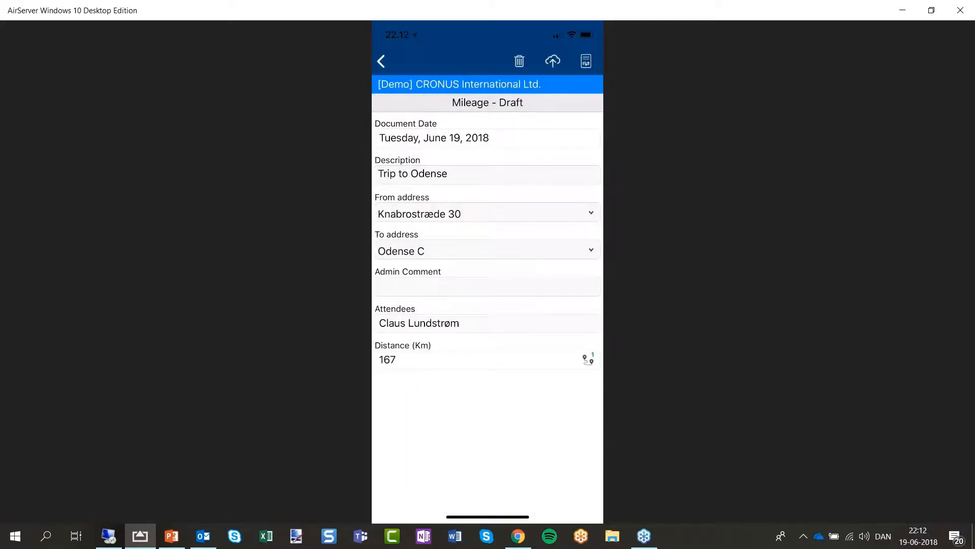
click(487, 324)
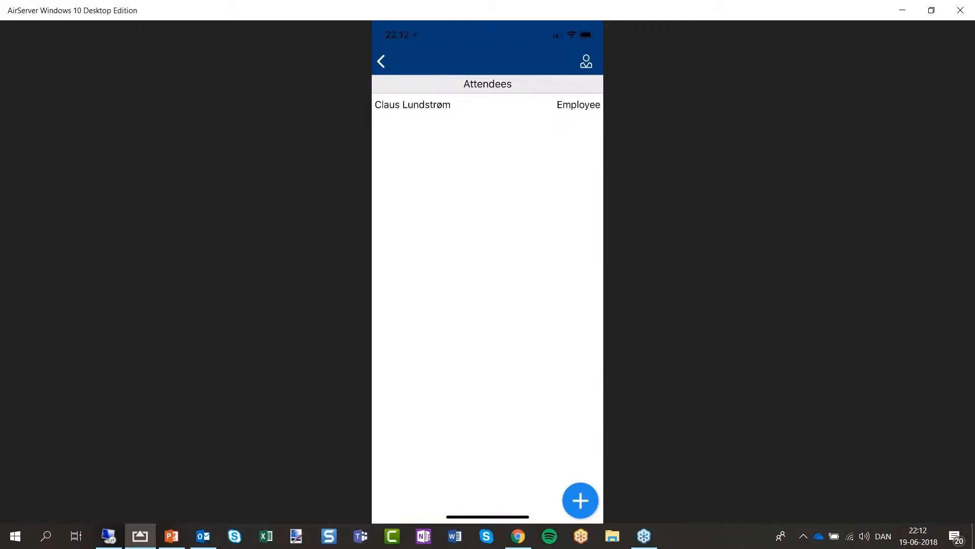
click(381, 62)
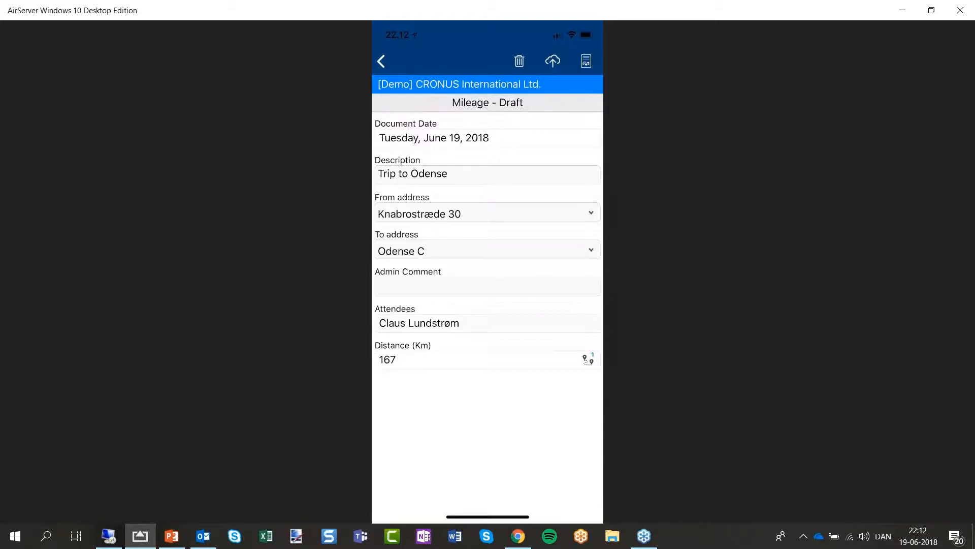
click(552, 60)
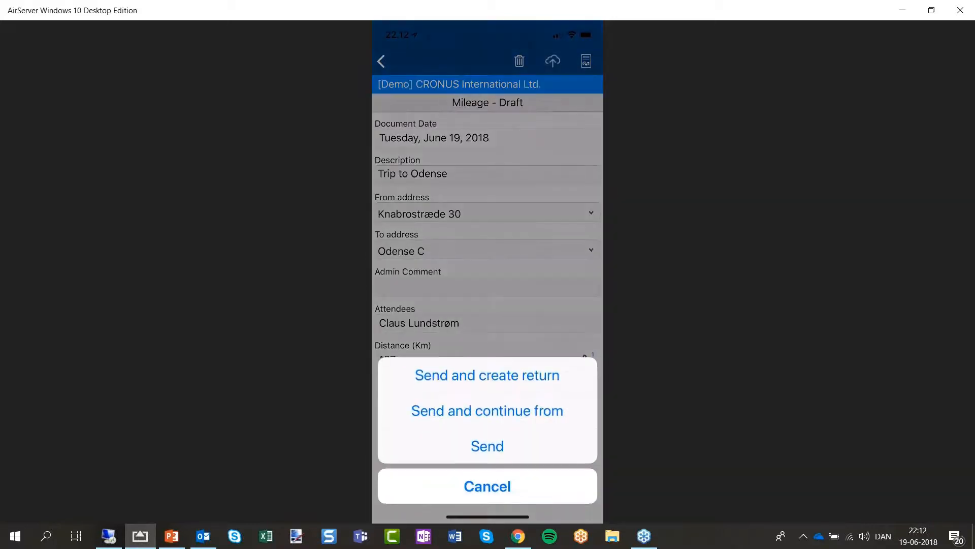
click(487, 445)
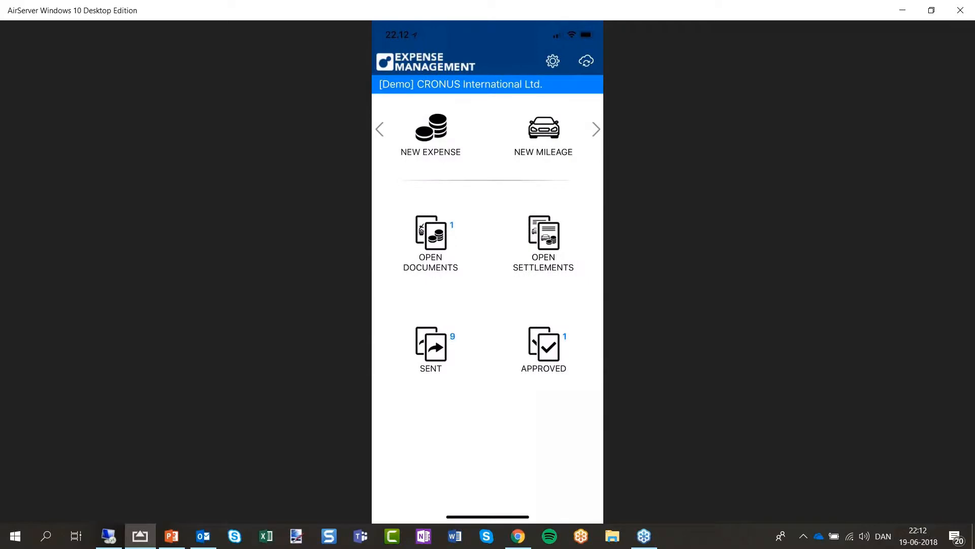
Show the NAV Mileage list widened to Amount (LCY) and select the trip without an attendee.
click(107, 537)
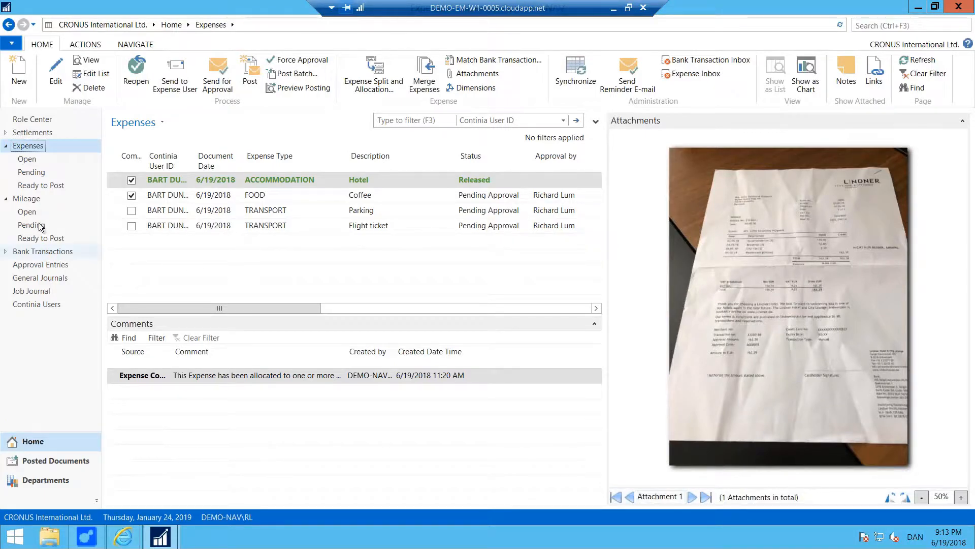
click(37, 199)
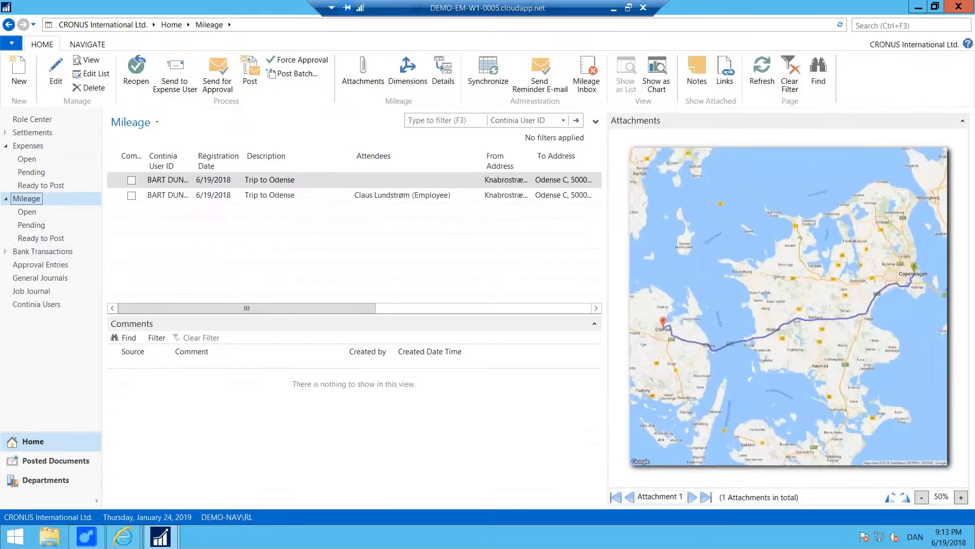
drag(605, 254, 717, 300)
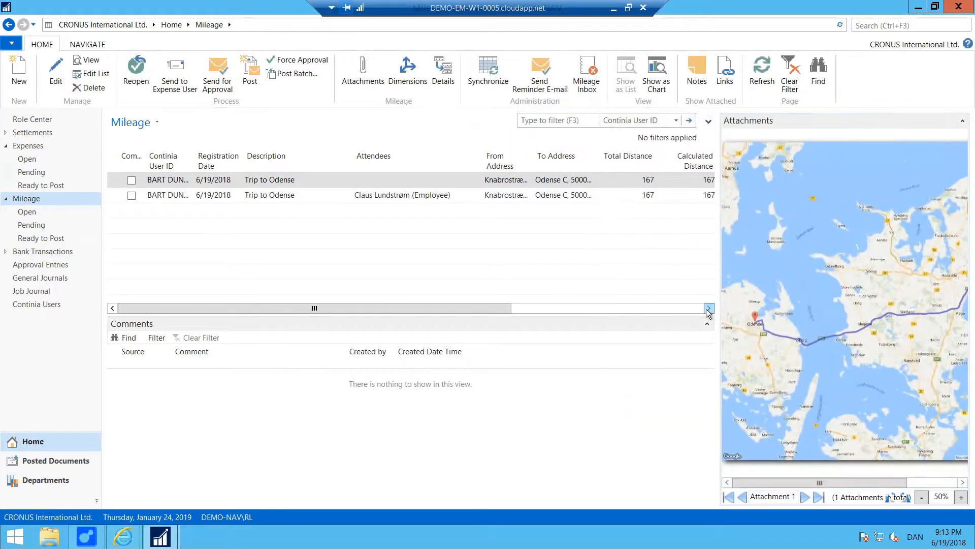
click(709, 308)
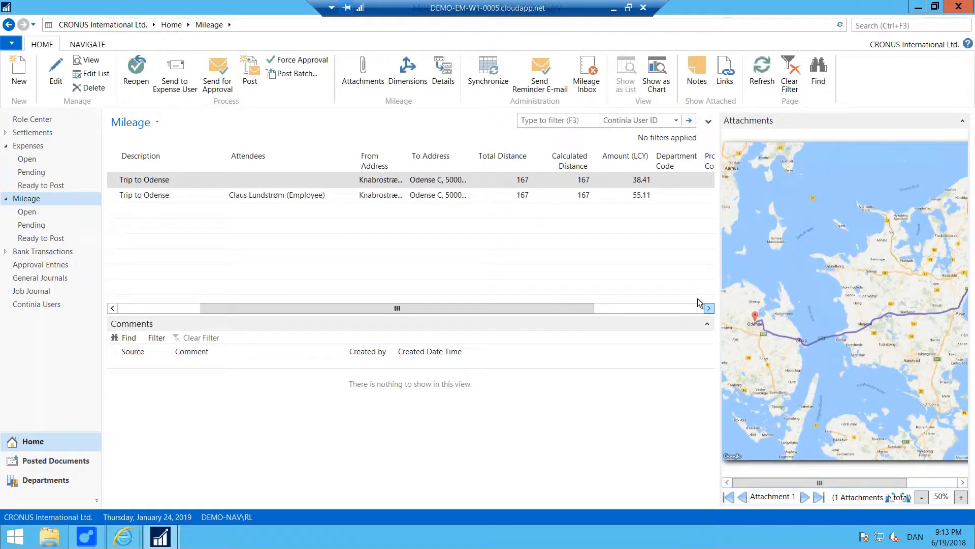
click(271, 183)
Review the Expense Management Status Report print preview, then minimize the remote NAV session.
mouse_move(160, 536)
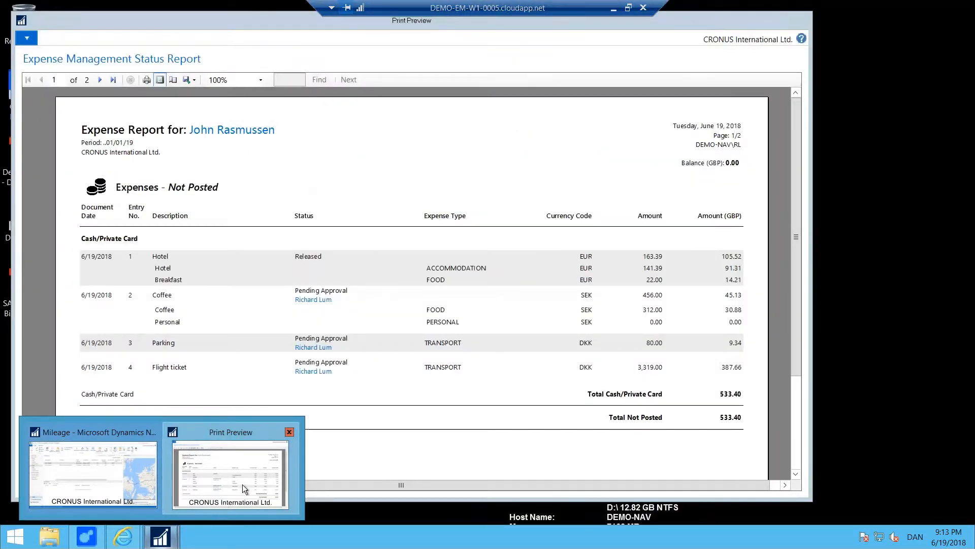
click(243, 483)
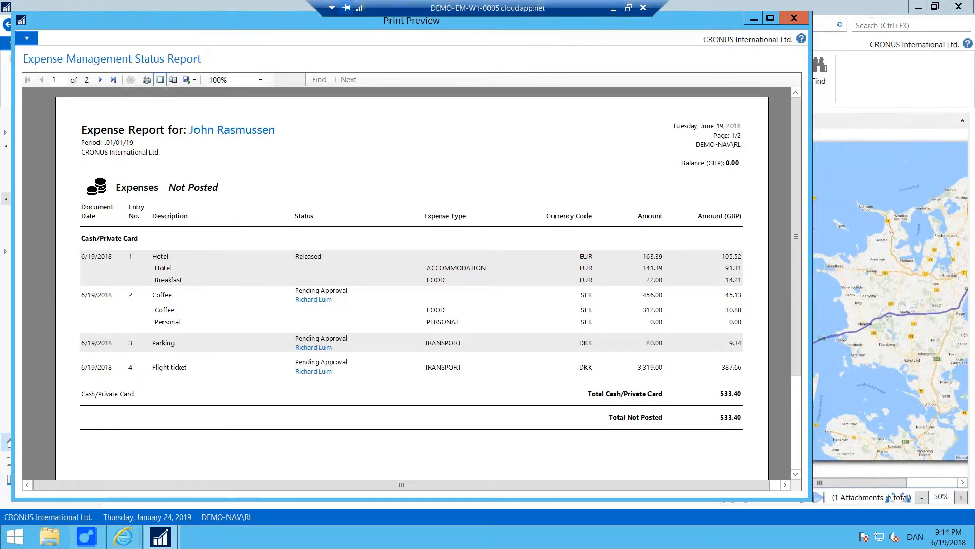
click(614, 12)
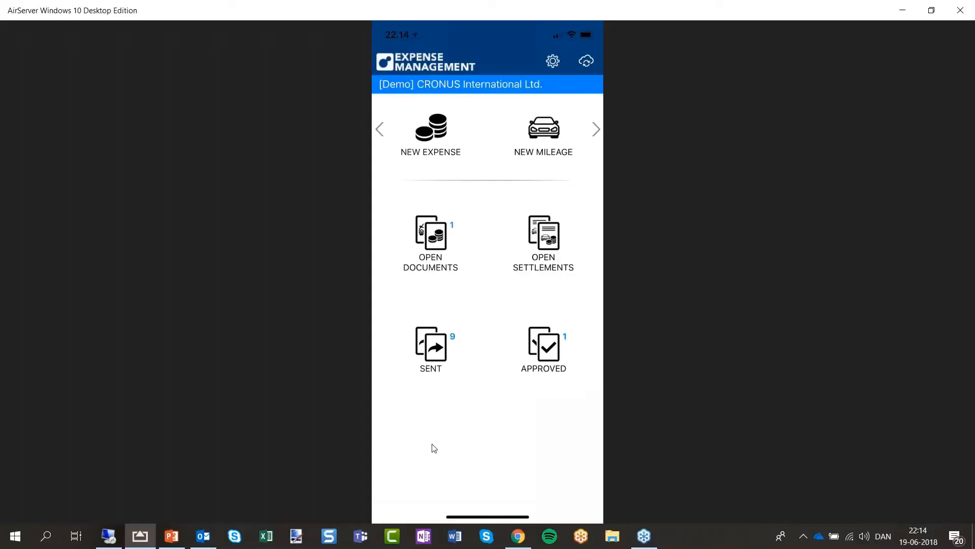
Run the 'What have you seen?' recap, slide 4 of 5, as a full-screen slide show.
click(171, 538)
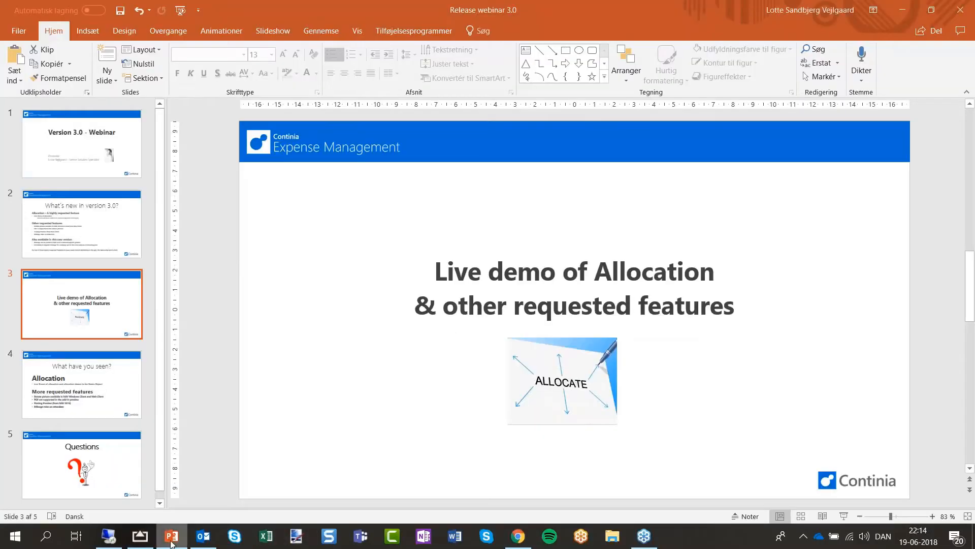
click(102, 395)
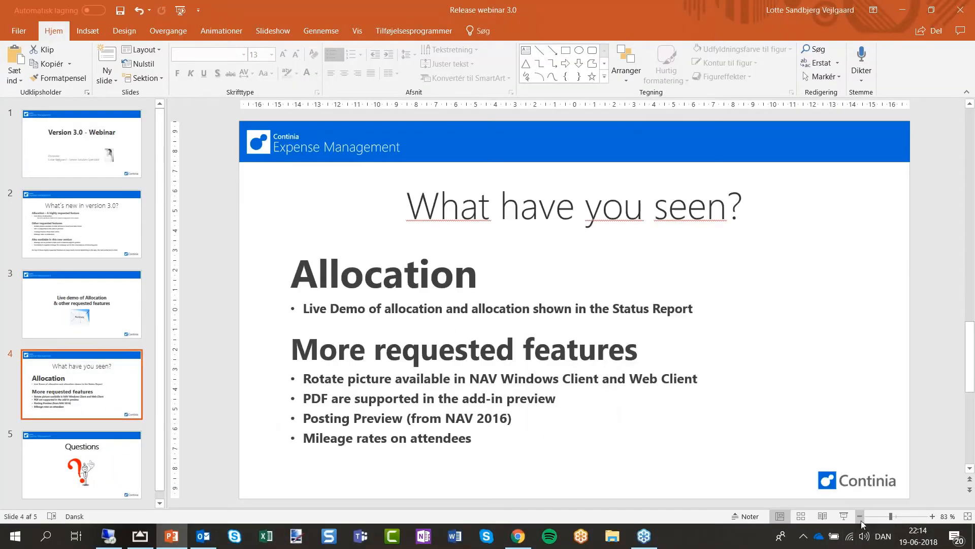
click(845, 517)
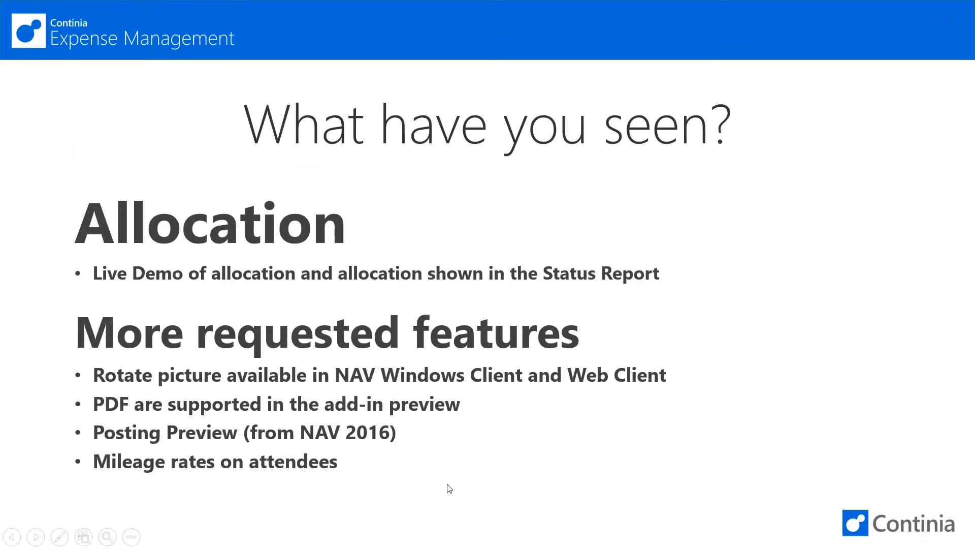